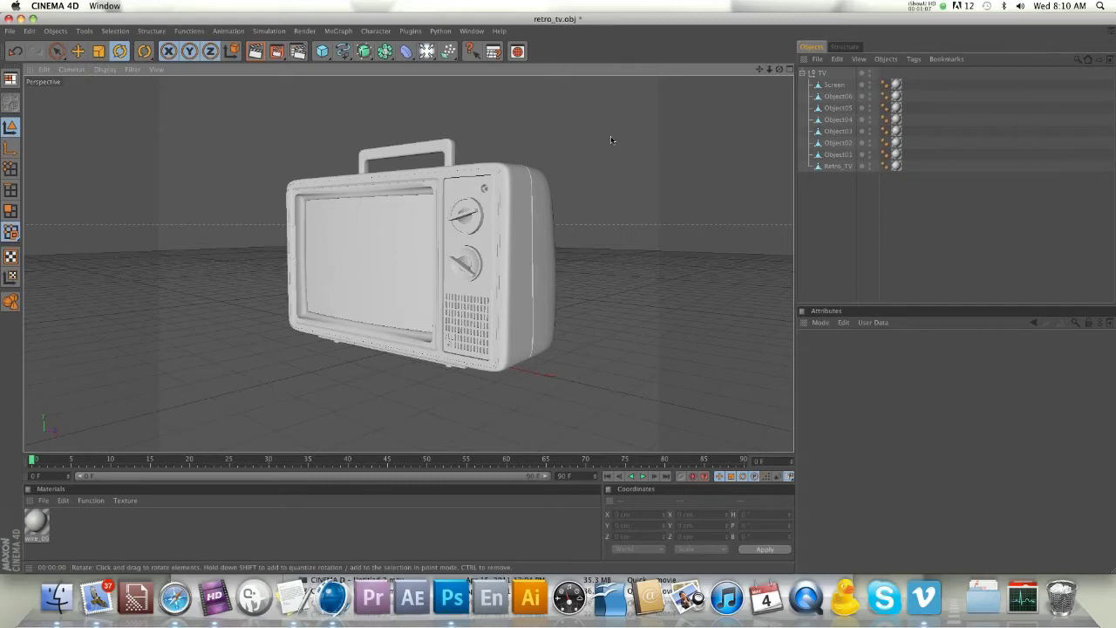
Step: Orbit the Perspective view to see the retro TV model from its left side
{"action": "left_click_drag", "start_coordinate": [558, 297], "coordinate": [558, 298], "text": "alt"}
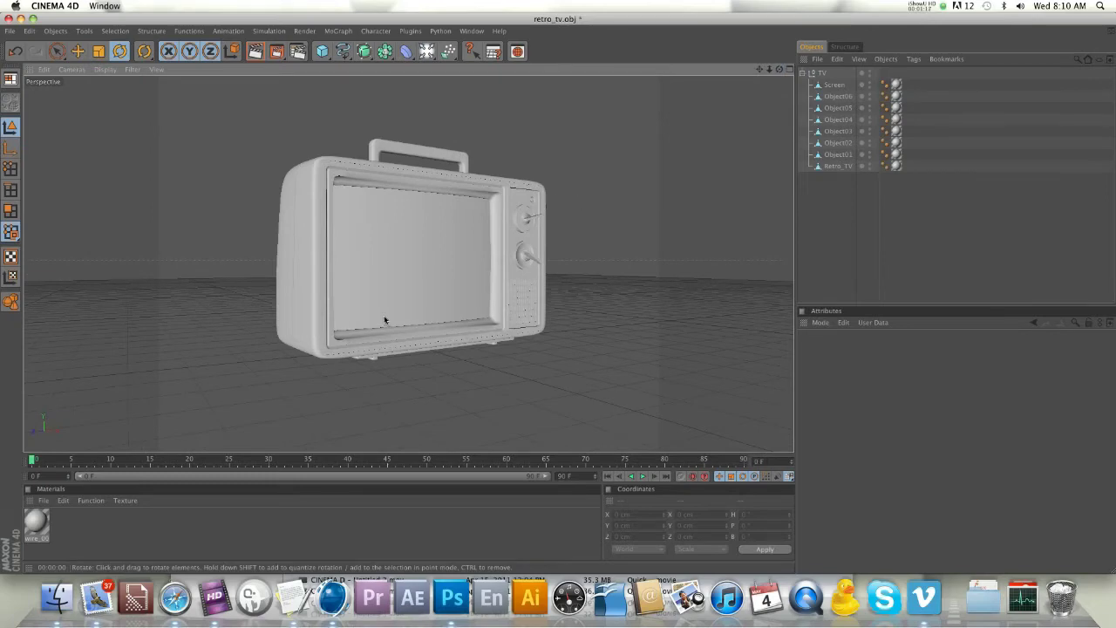
Step: Scroll through the TurboSquid models page in Safari, then return to the Cinema 4D scene
{"action": "left_click", "coordinate": [174, 602]}
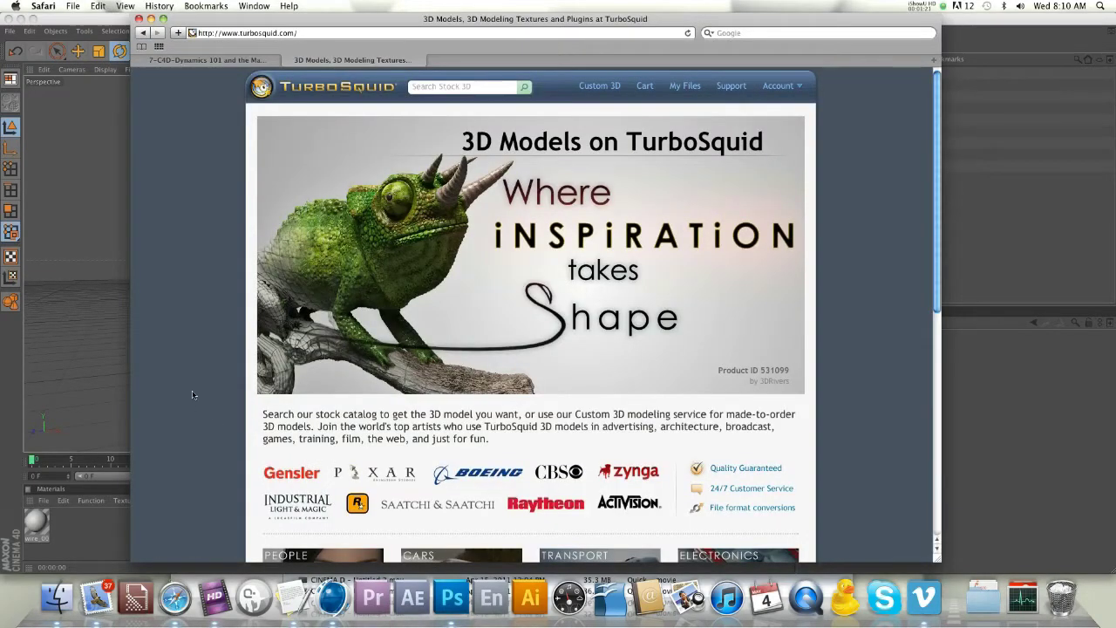
{"action": "scroll", "coordinate": [188, 401], "scroll_direction": "down", "scroll_amount": 5}
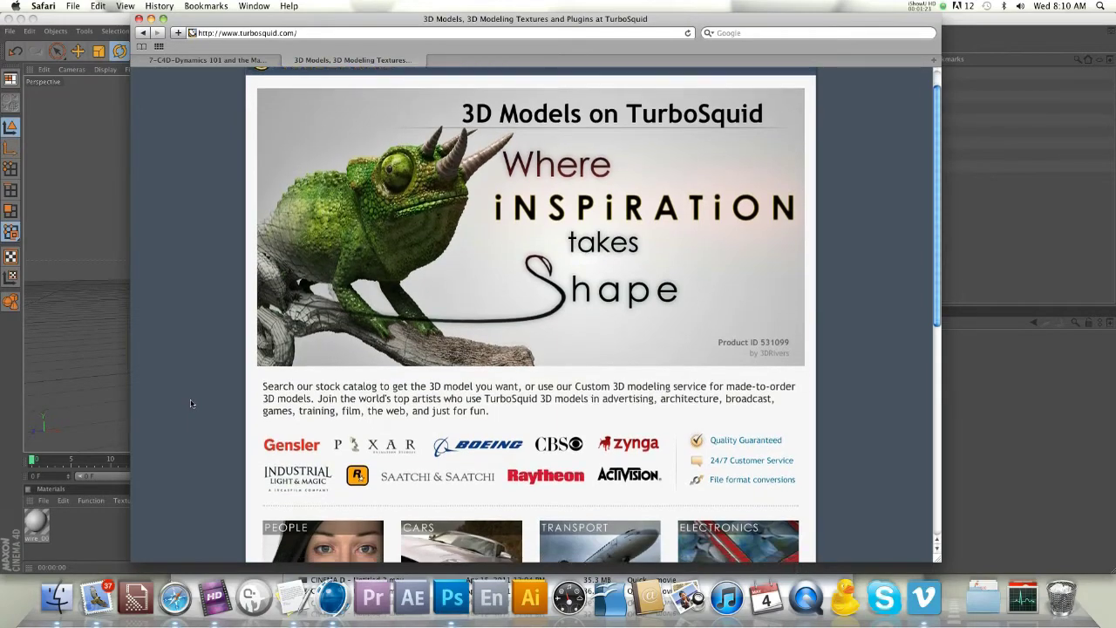
{"action": "scroll", "coordinate": [192, 403], "scroll_direction": "down", "scroll_amount": 4}
{"action": "scroll", "coordinate": [192, 403], "scroll_direction": "up", "scroll_amount": 10}
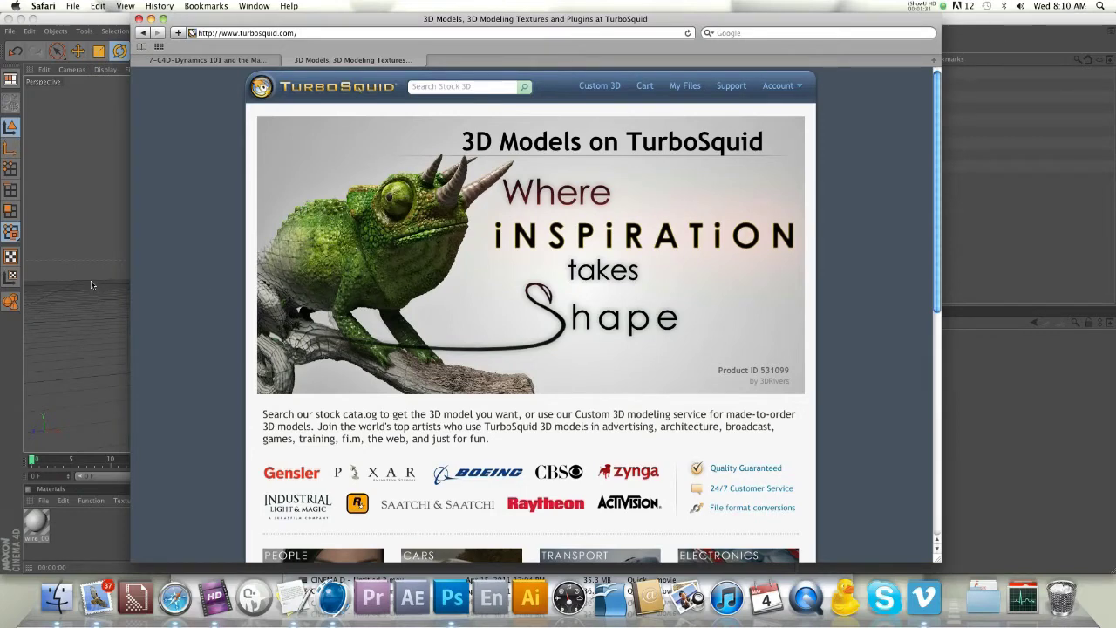
{"action": "left_click", "coordinate": [57, 288]}
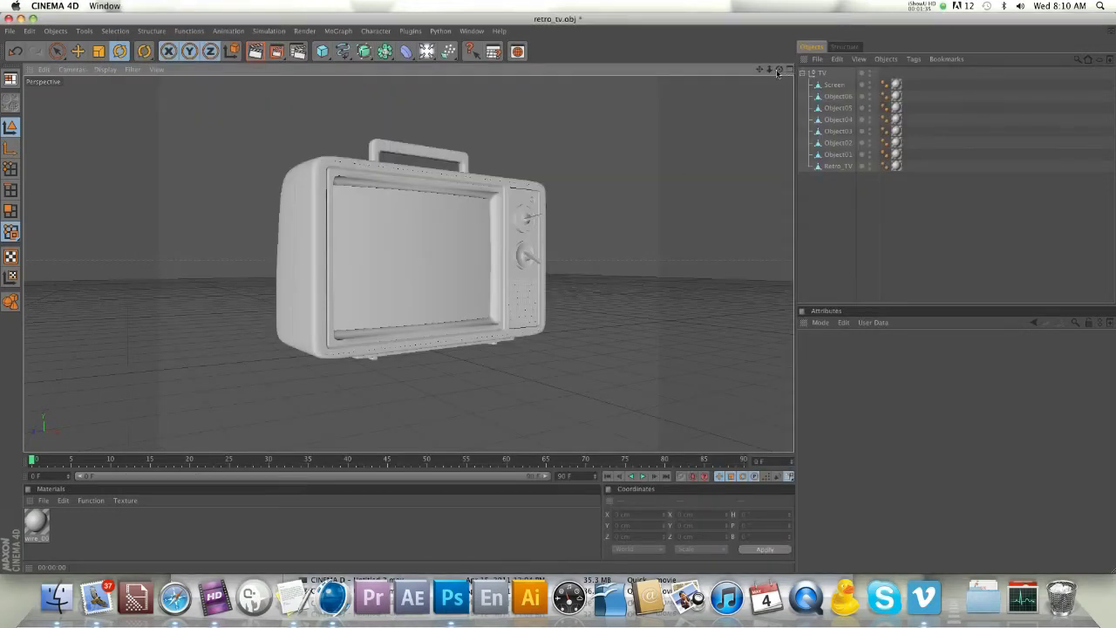
Step: Orbit around to the TV's front and three-quarter angles, then select its Screen object
{"action": "left_click_drag", "start_coordinate": [778, 72], "coordinate": [565, 222]}
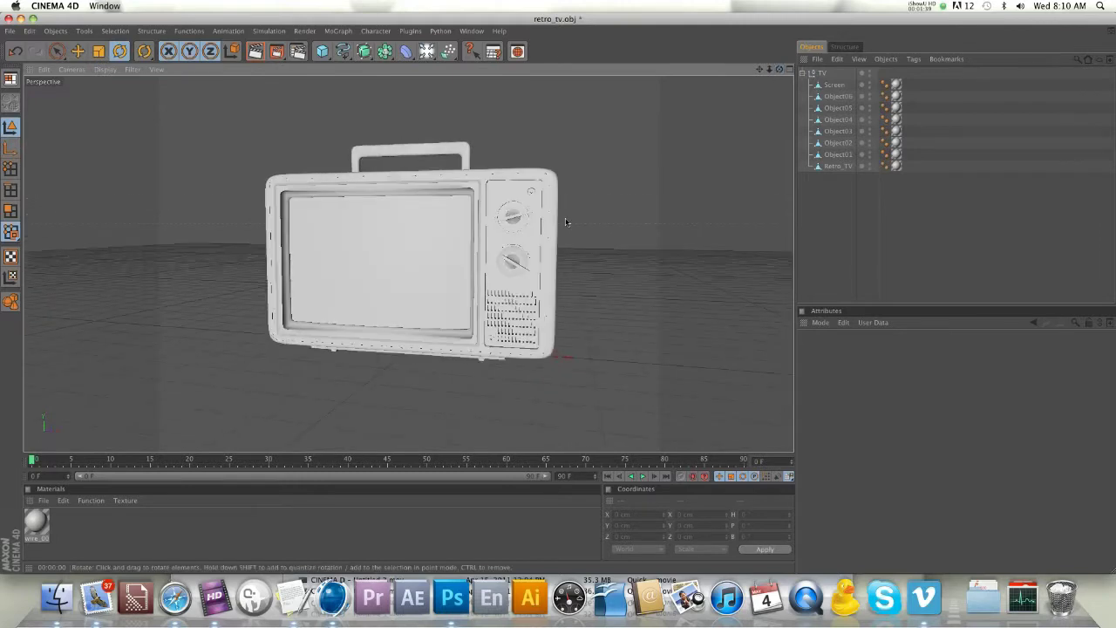
{"action": "left_click_drag", "start_coordinate": [779, 70], "coordinate": [559, 299]}
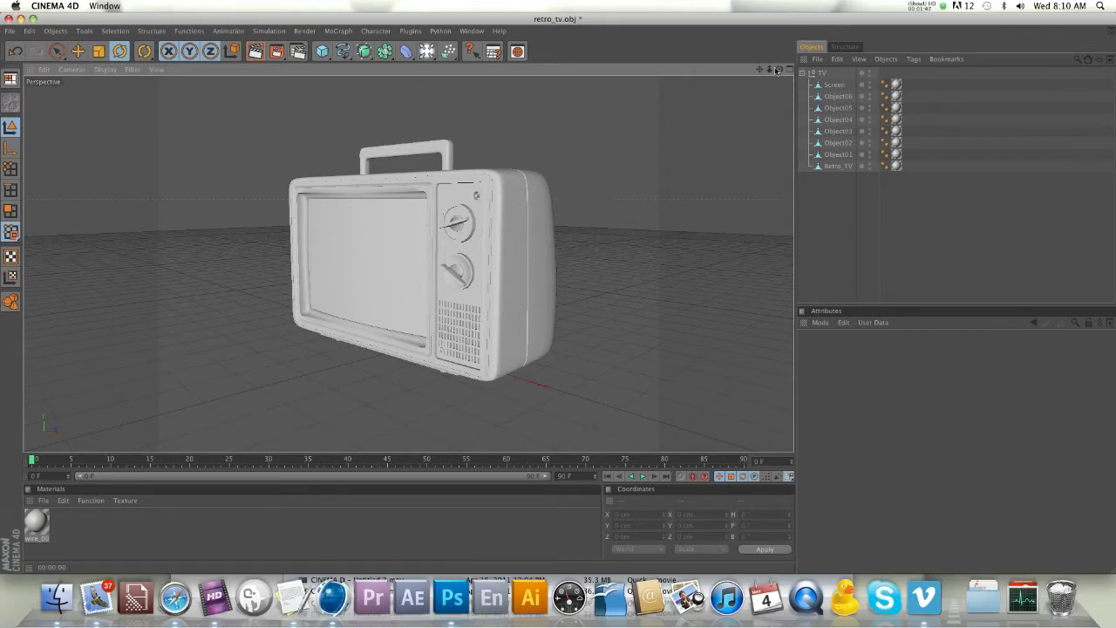
{"action": "left_click_drag", "start_coordinate": [779, 69], "coordinate": [403, 258]}
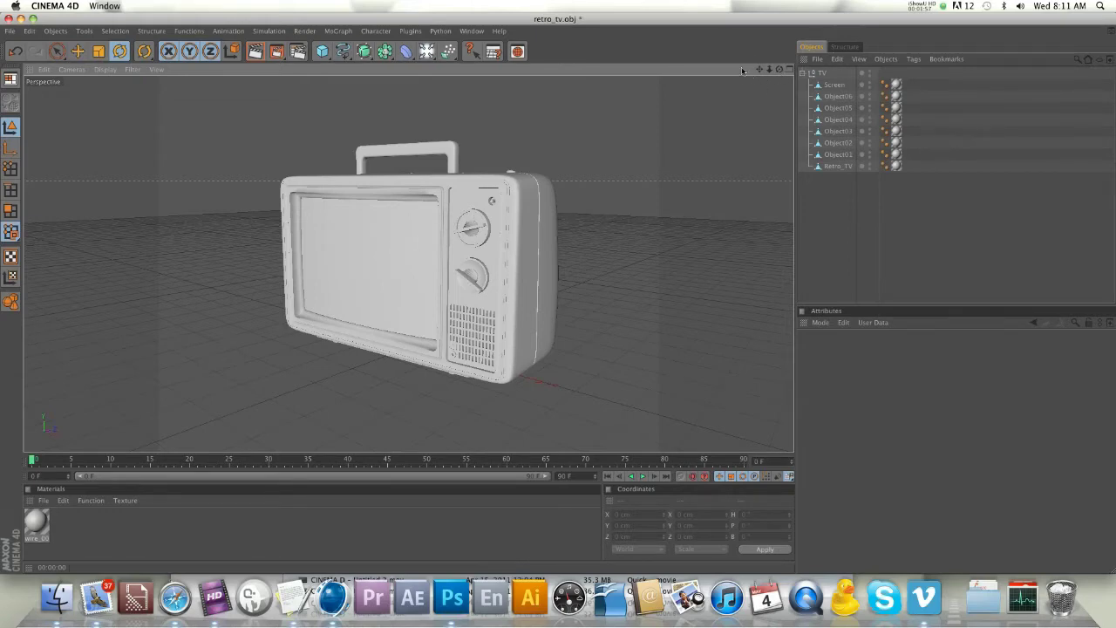
{"action": "left_click", "coordinate": [406, 236]}
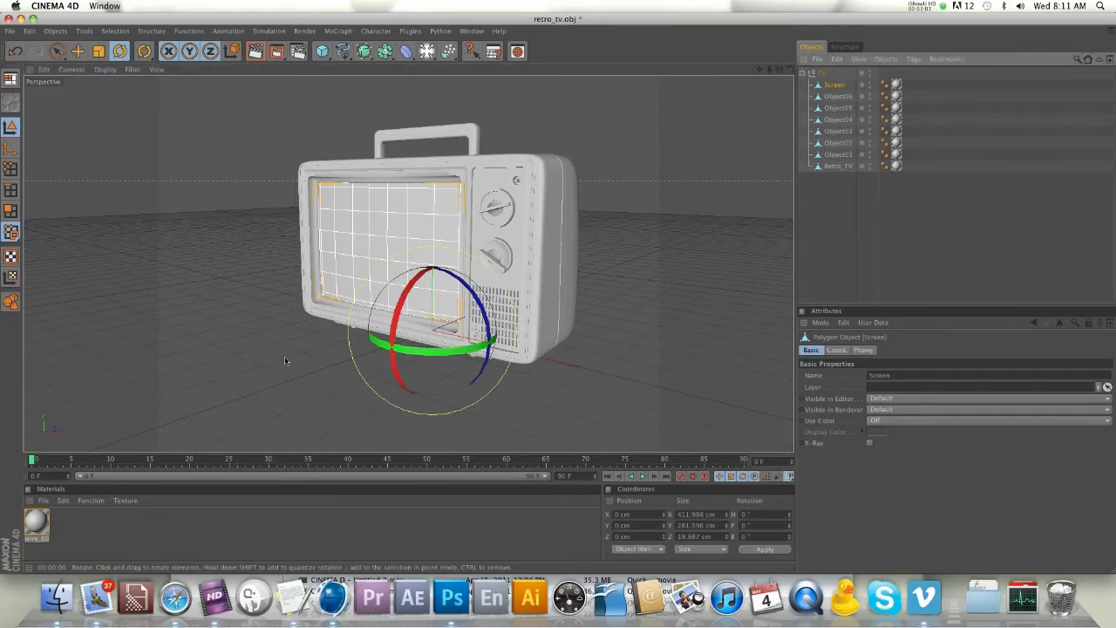
Step: Create a new material Mat with WelcometothePixelBlog-Square.jpg from TV-Images as its colour texture
{"action": "double_click", "coordinate": [74, 534]}
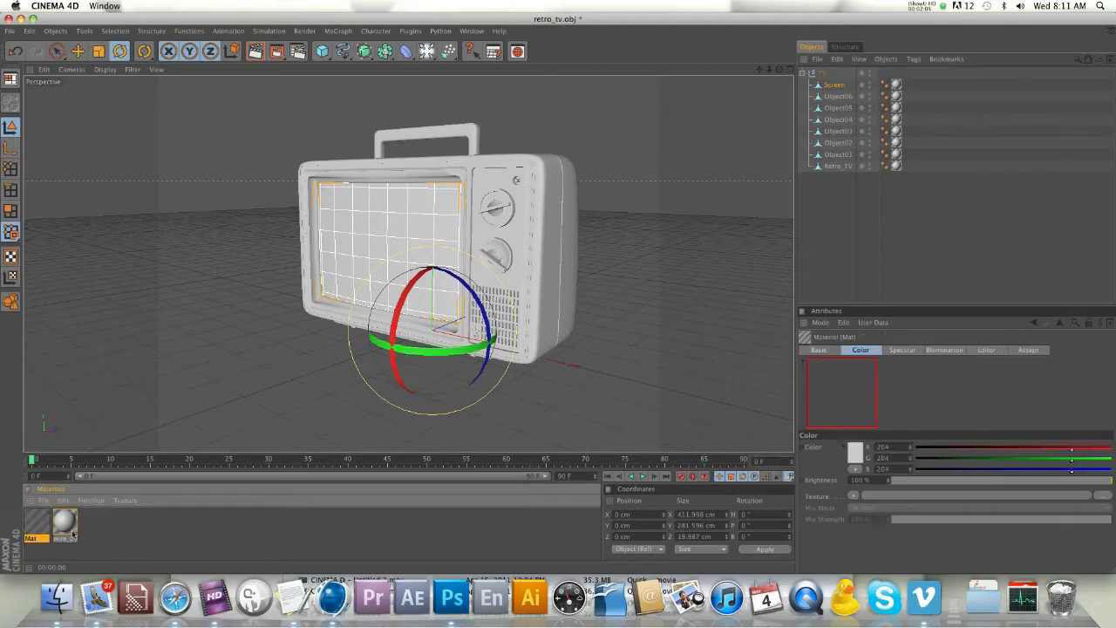
{"action": "double_click", "coordinate": [35, 521]}
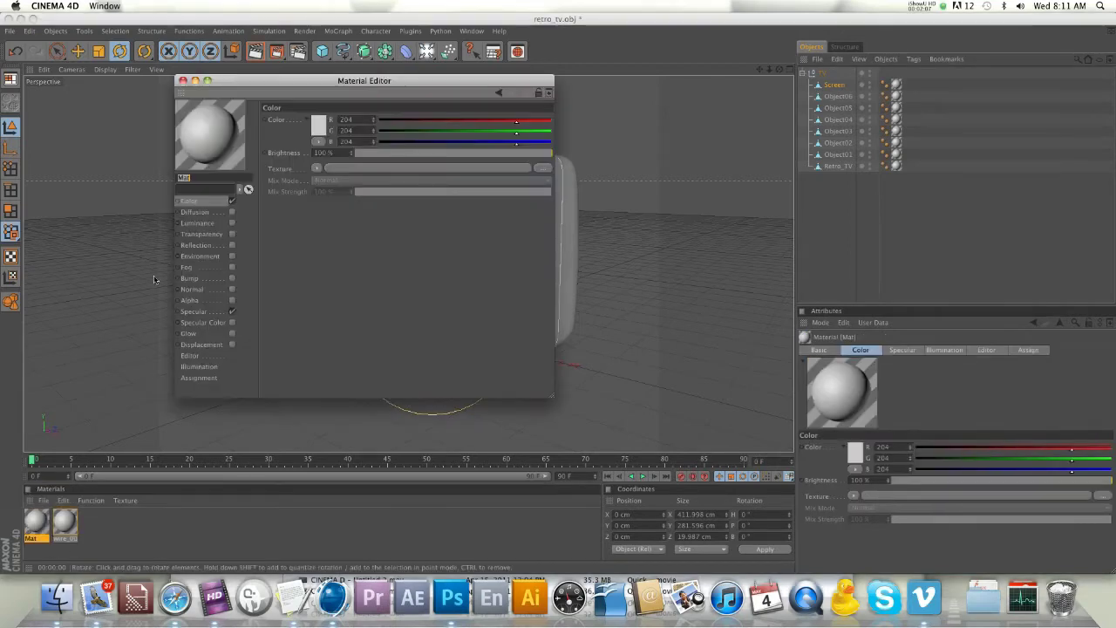
{"action": "left_click", "coordinate": [317, 168]}
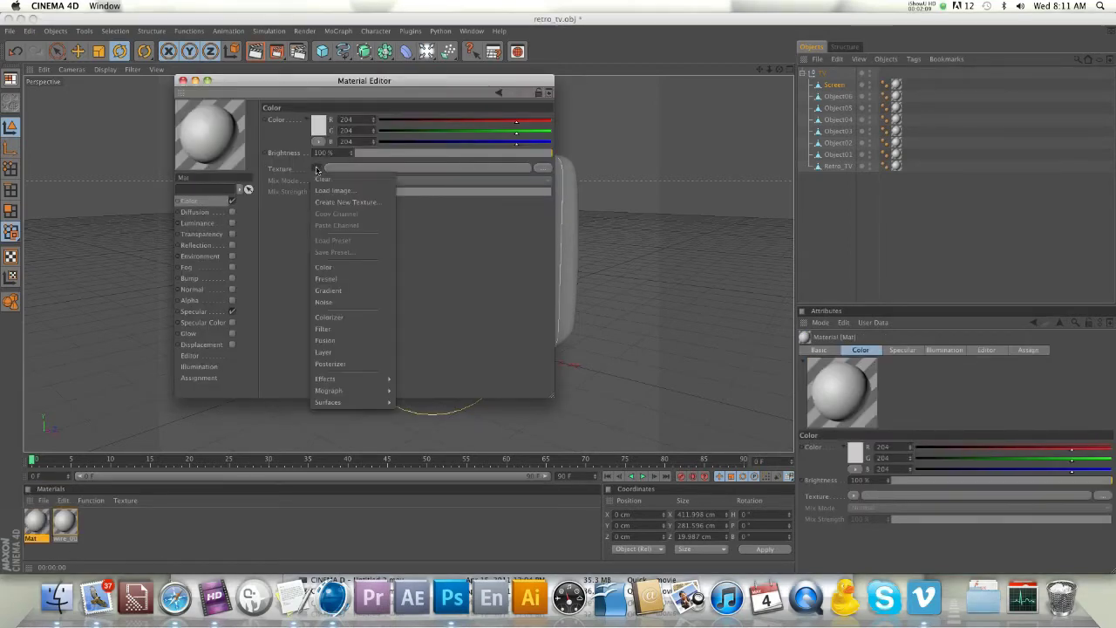
{"action": "left_click", "coordinate": [330, 178]}
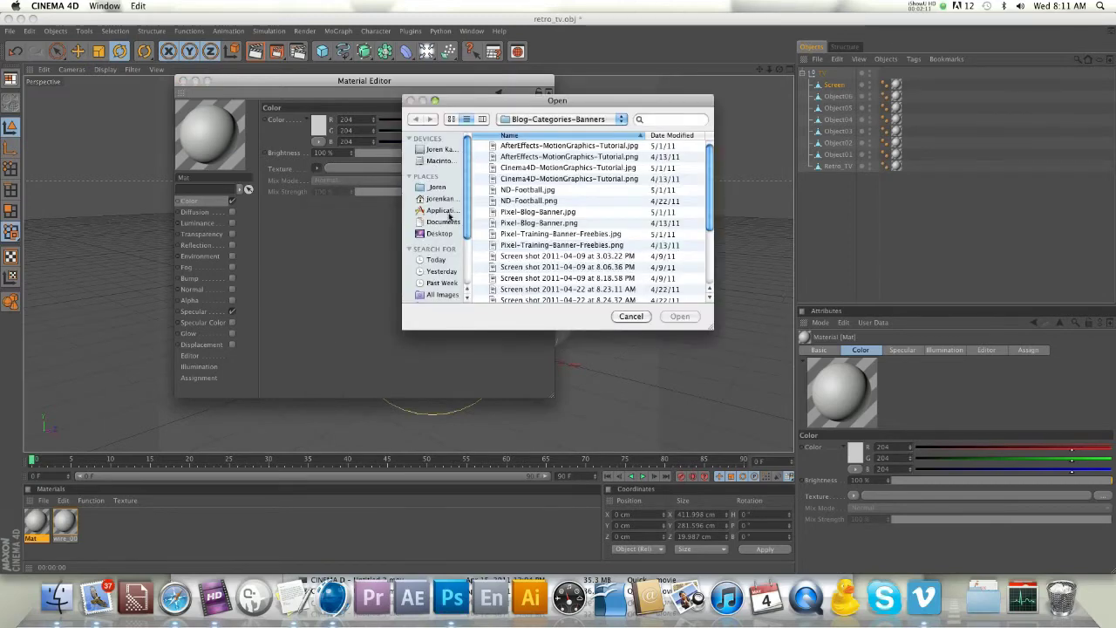
{"action": "left_click", "coordinate": [438, 234]}
{"action": "double_click", "coordinate": [516, 235]}
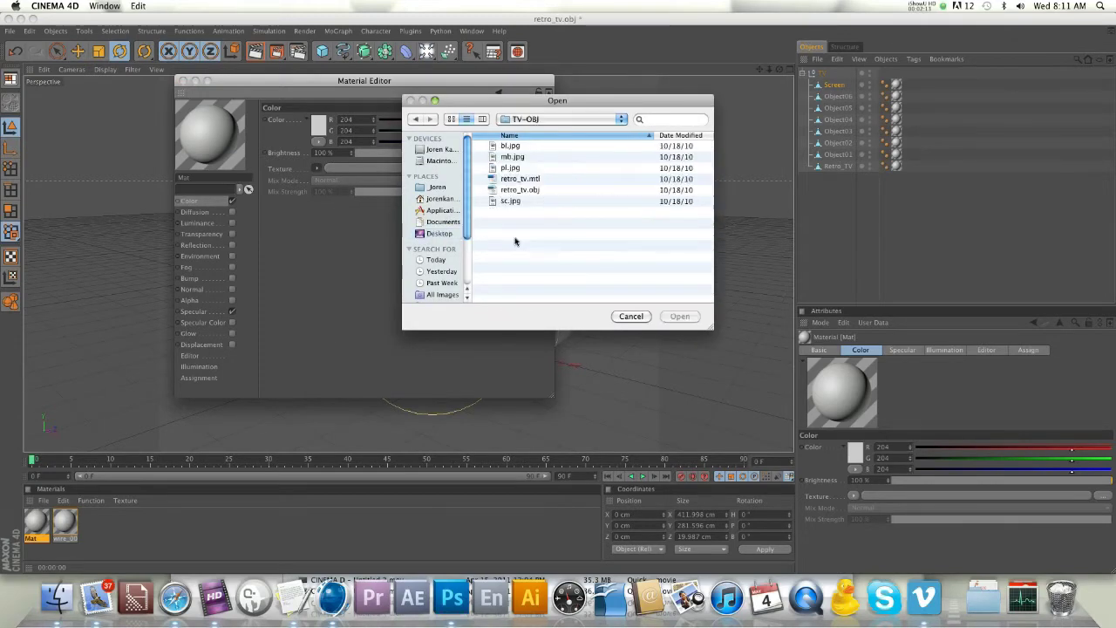
{"action": "left_click", "coordinate": [416, 118]}
{"action": "double_click", "coordinate": [529, 225]}
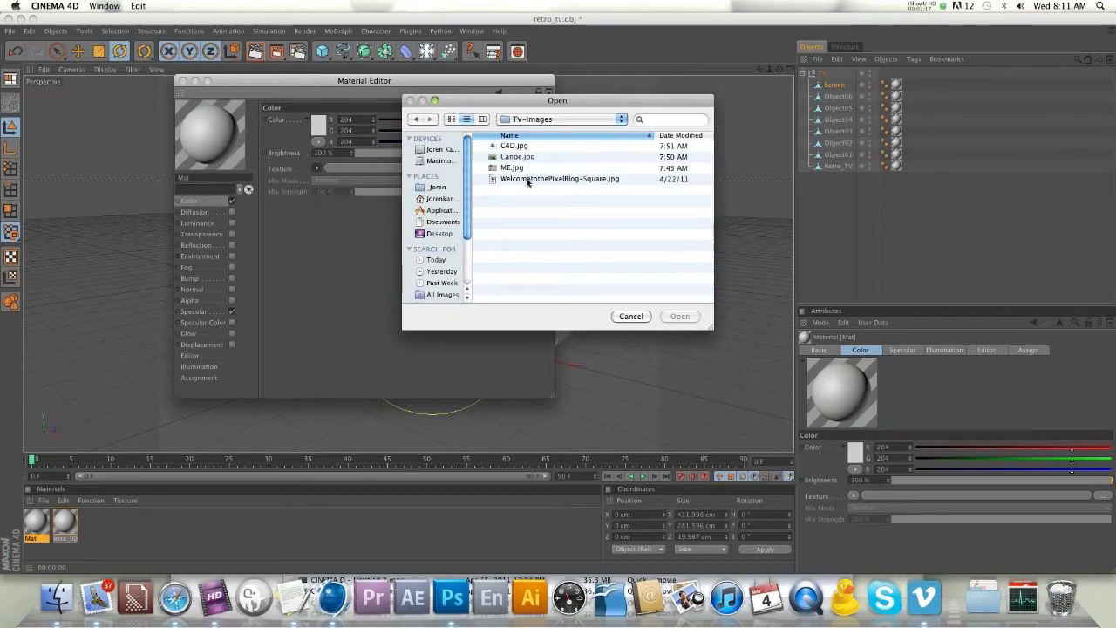
{"action": "left_click", "coordinate": [558, 178]}
{"action": "left_click", "coordinate": [679, 316]}
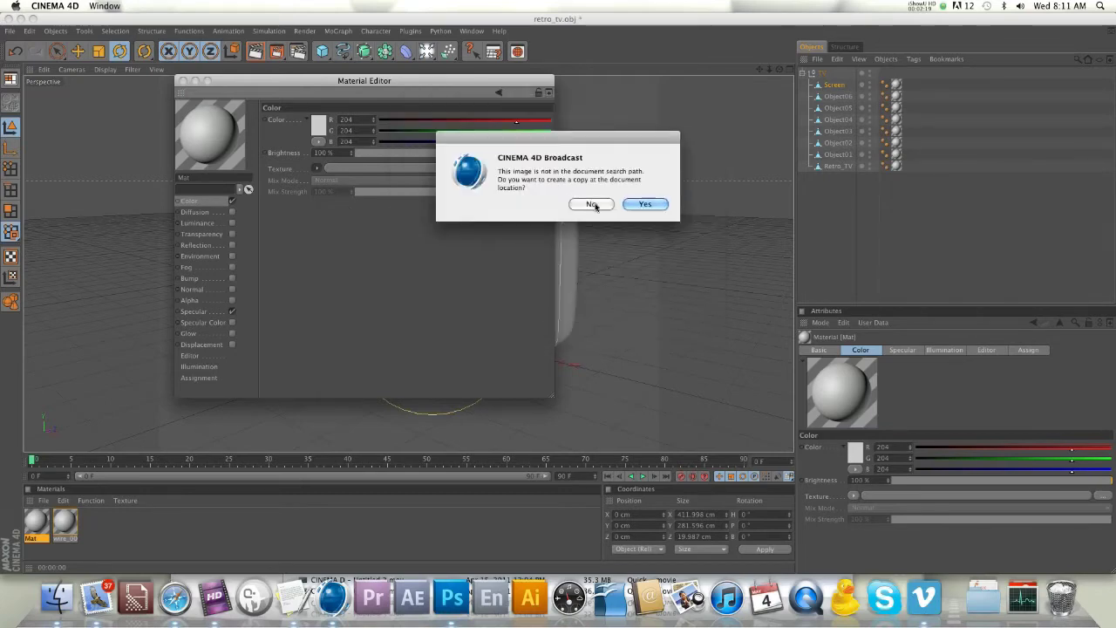
{"action": "left_click", "coordinate": [592, 204]}
Step: Close the material editor and apply Mat to the Screen object
{"action": "left_click_drag", "start_coordinate": [250, 83], "coordinate": [341, 127]}
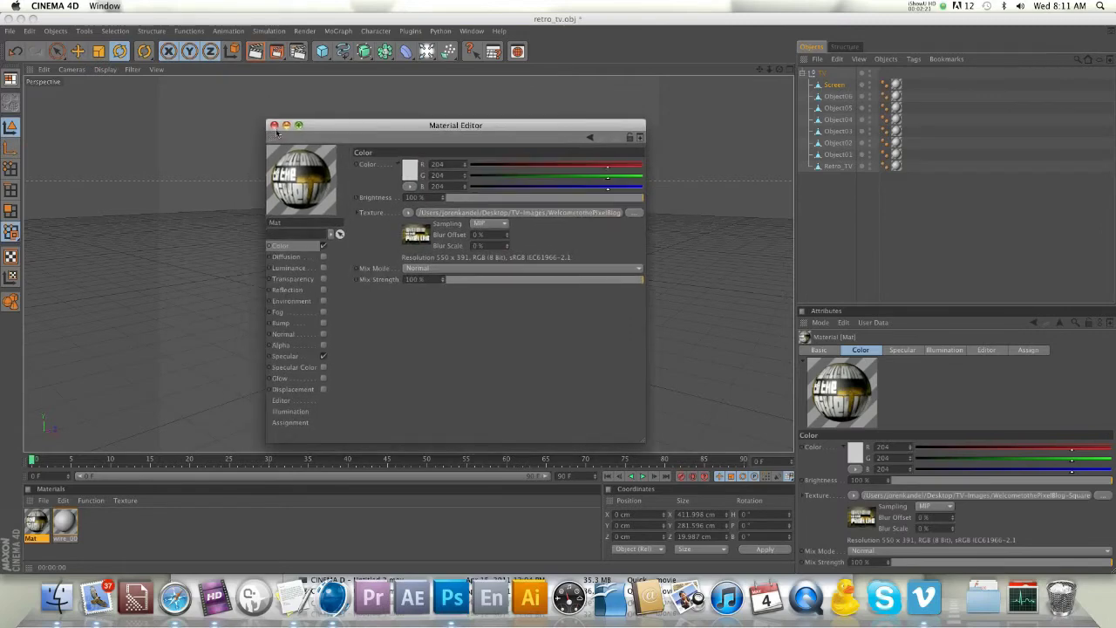
{"action": "left_click", "coordinate": [273, 125]}
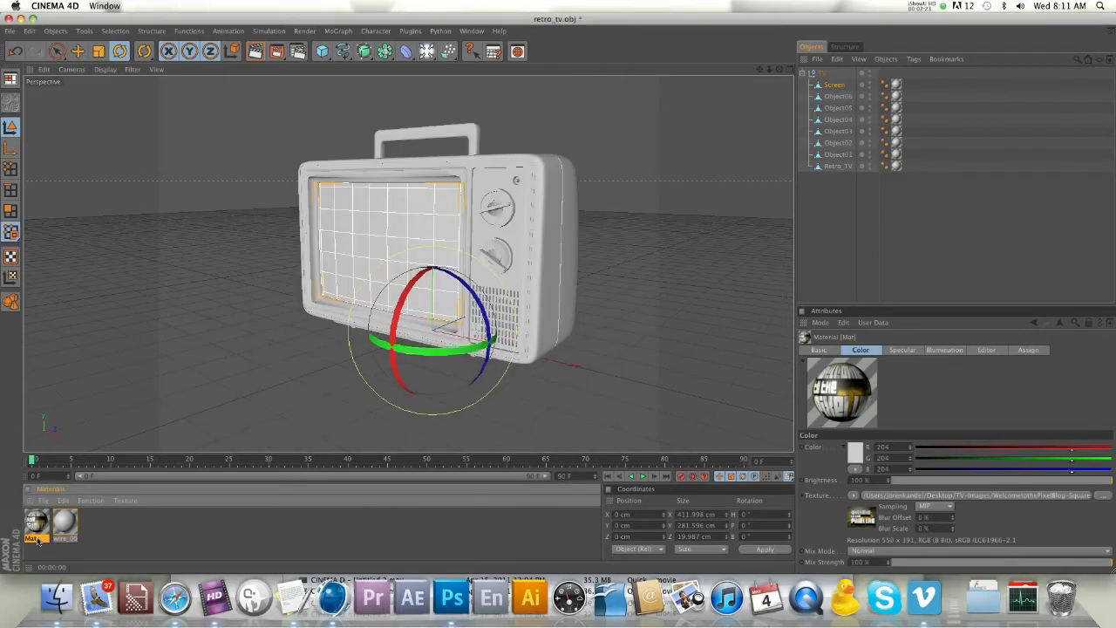
{"action": "left_click_drag", "start_coordinate": [36, 521], "coordinate": [760, 254]}
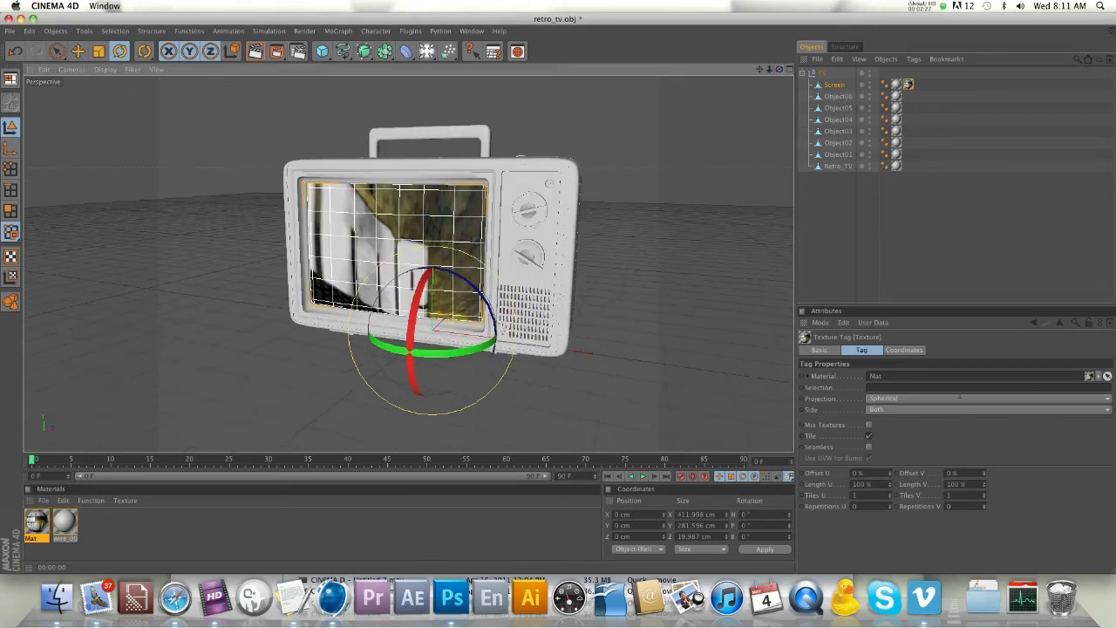
Step: Switch the Screen texture tag's projection to Cubic and view the TV head-on
{"action": "left_click", "coordinate": [899, 400]}
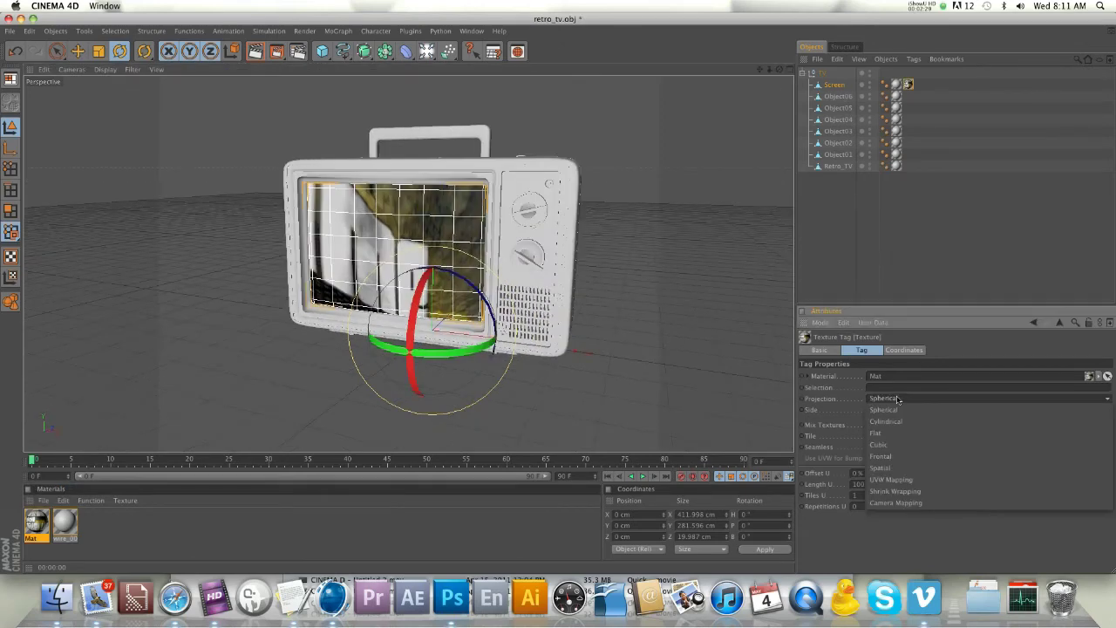
{"action": "left_click", "coordinate": [898, 445]}
{"action": "scroll", "coordinate": [553, 231], "scroll_direction": "up", "scroll_amount": 5}
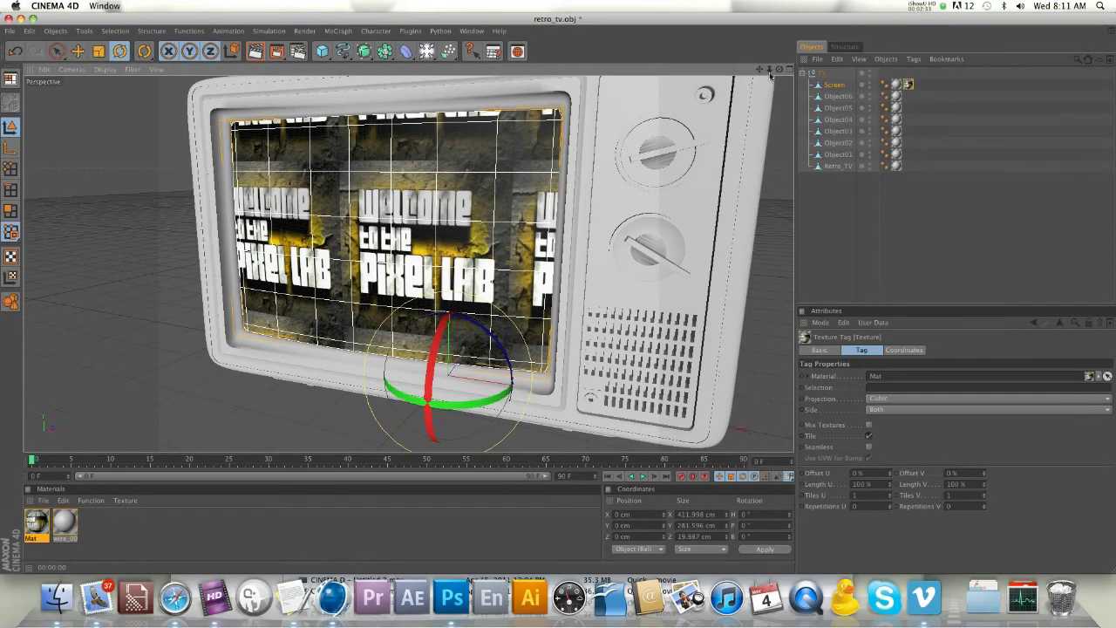
{"action": "left_click_drag", "start_coordinate": [780, 70], "coordinate": [774, 104]}
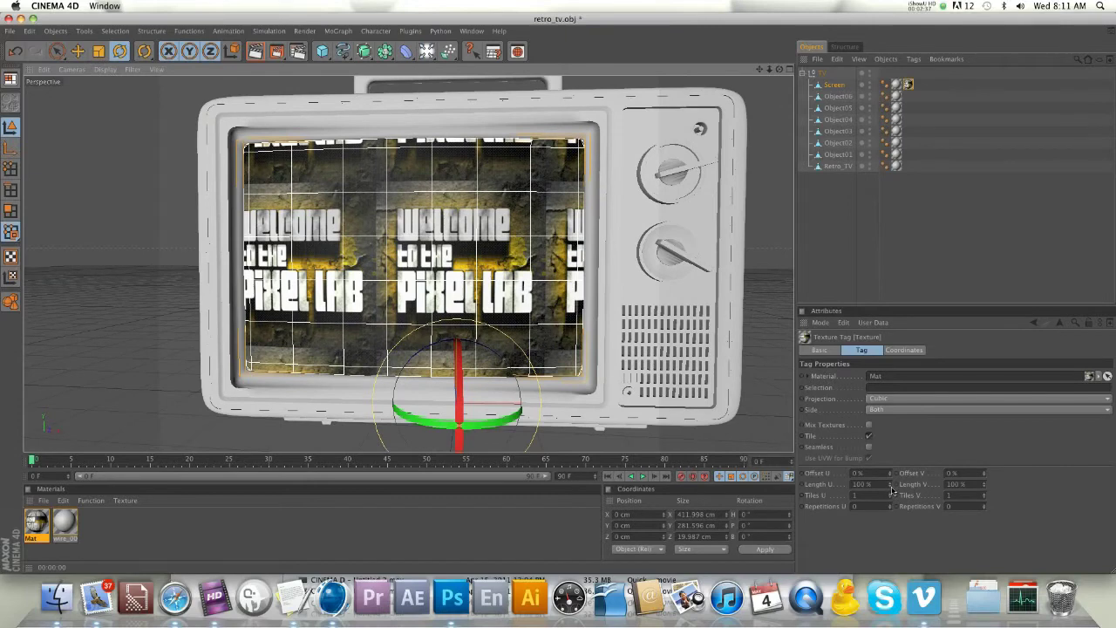
Step: Tune Length U to 221%, Offset V to 32% and Offset U to -97% so the image fits
{"action": "mouse_move", "coordinate": [890, 486]}
{"action": "left_mouse_down"}
{"action": "mouse_move", "coordinate": [891, 474]}
{"action": "mouse_move", "coordinate": [889, 491]}
{"action": "left_mouse_up"}
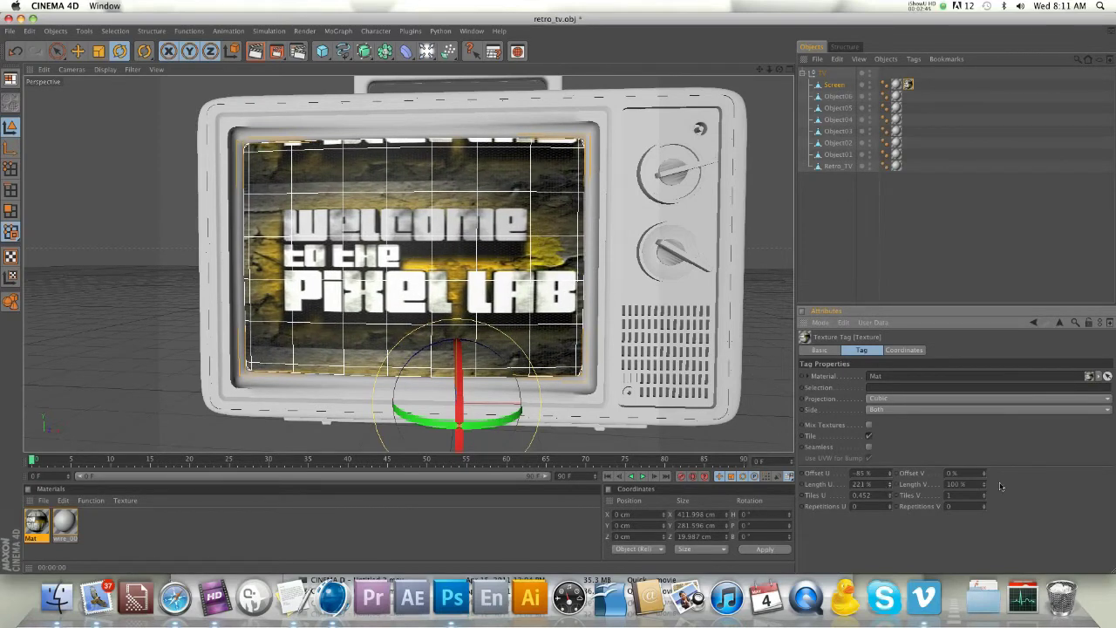
{"action": "mouse_move", "coordinate": [986, 476]}
{"action": "left_mouse_down"}
{"action": "mouse_move", "coordinate": [983, 490]}
{"action": "mouse_move", "coordinate": [982, 474]}
{"action": "left_mouse_up"}
{"action": "left_click_drag", "start_coordinate": [894, 475], "coordinate": [889, 478]}
{"action": "scroll", "coordinate": [546, 320], "scroll_direction": "down", "scroll_amount": 5}
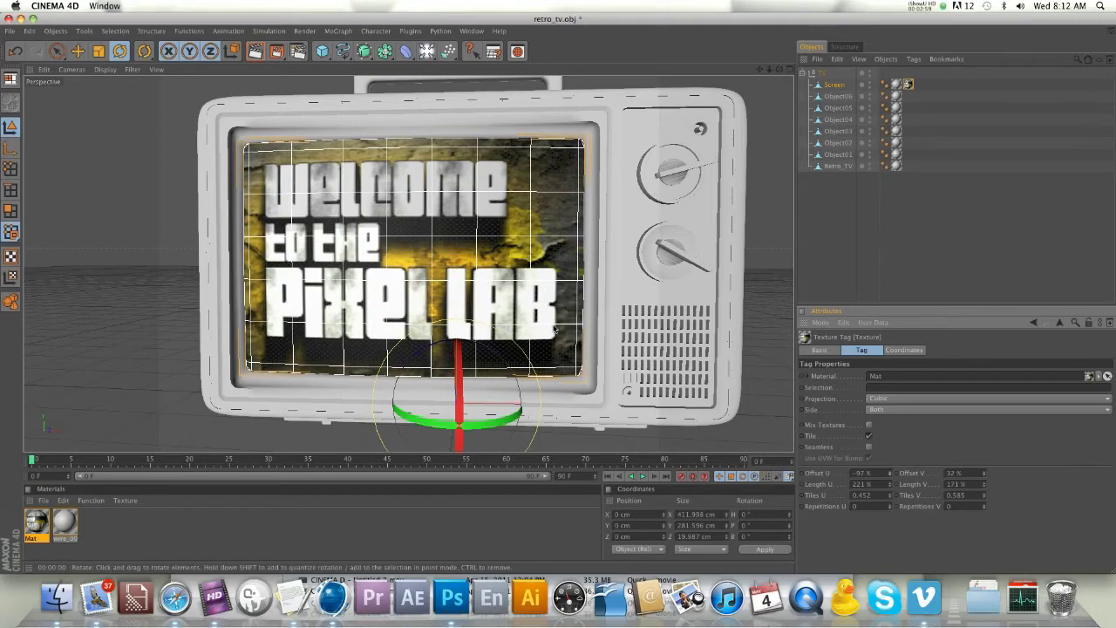
{"action": "left_click", "coordinate": [671, 258]}
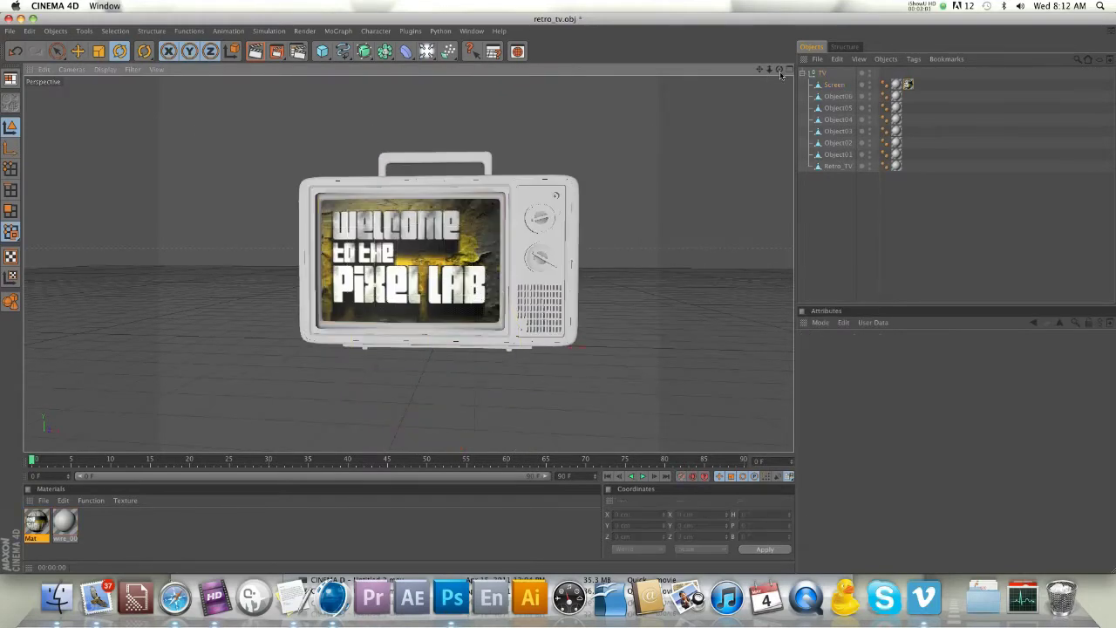
Step: Place the whole TV group inside a new MoGraph Cloner
{"action": "mouse_move", "coordinate": [559, 298]}
{"action": "left_mouse_down", "text": "alt"}
{"action": "mouse_move", "coordinate": [541, 279]}
{"action": "mouse_move", "coordinate": [562, 297]}
{"action": "mouse_move", "coordinate": [578, 287]}
{"action": "mouse_move", "coordinate": [558, 297]}
{"action": "left_mouse_up", "text": "alt"}
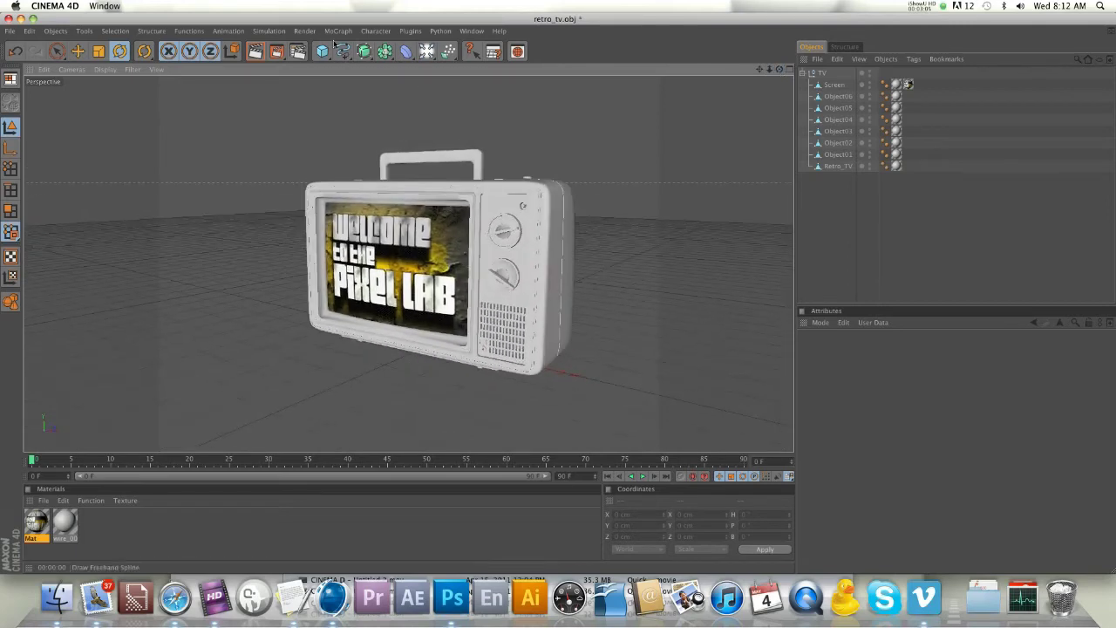
{"action": "left_click", "coordinate": [819, 74]}
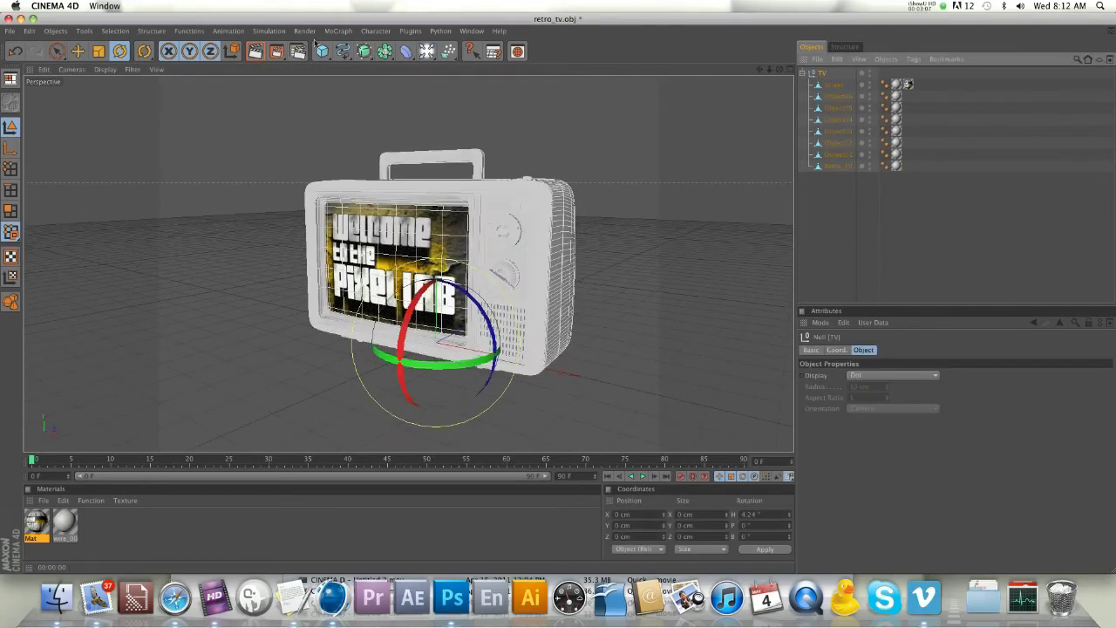
{"action": "left_click", "coordinate": [345, 32]}
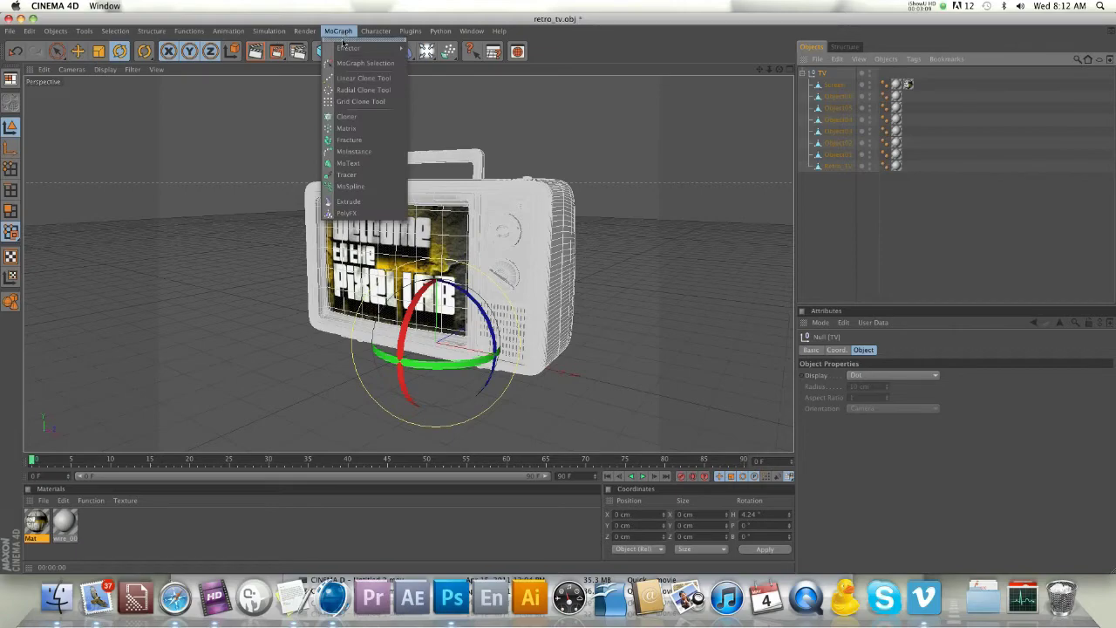
{"action": "left_click", "coordinate": [347, 116]}
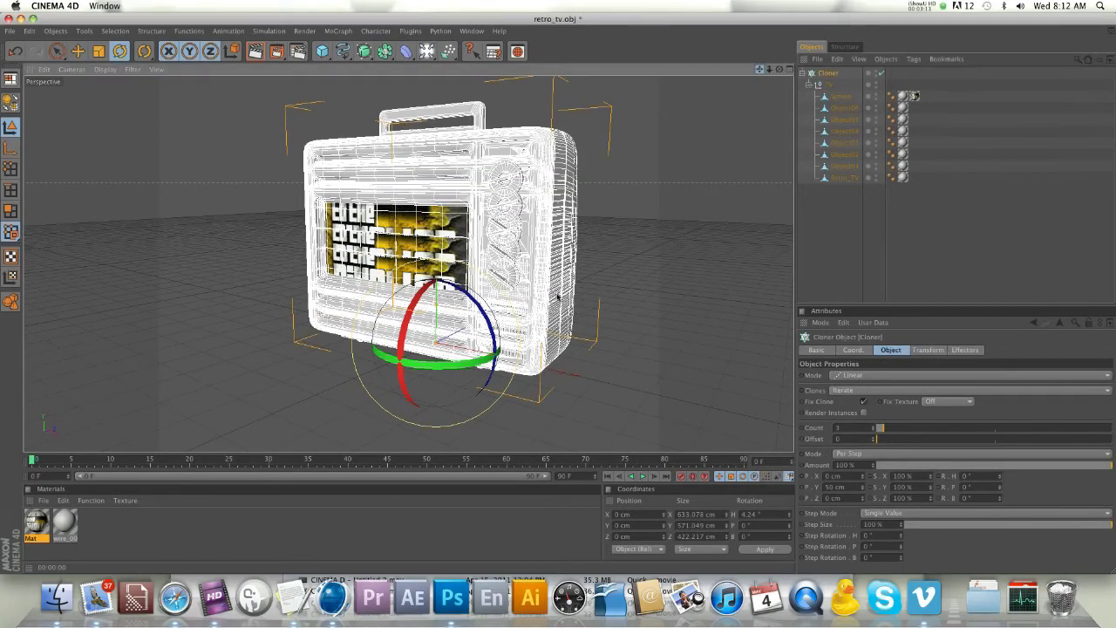
Step: Set the Cloner to 4 copies, 395 cm apart in Y, each rotated 26° in heading
{"action": "left_click_drag", "start_coordinate": [711, 184], "coordinate": [652, 245], "text": "alt"}
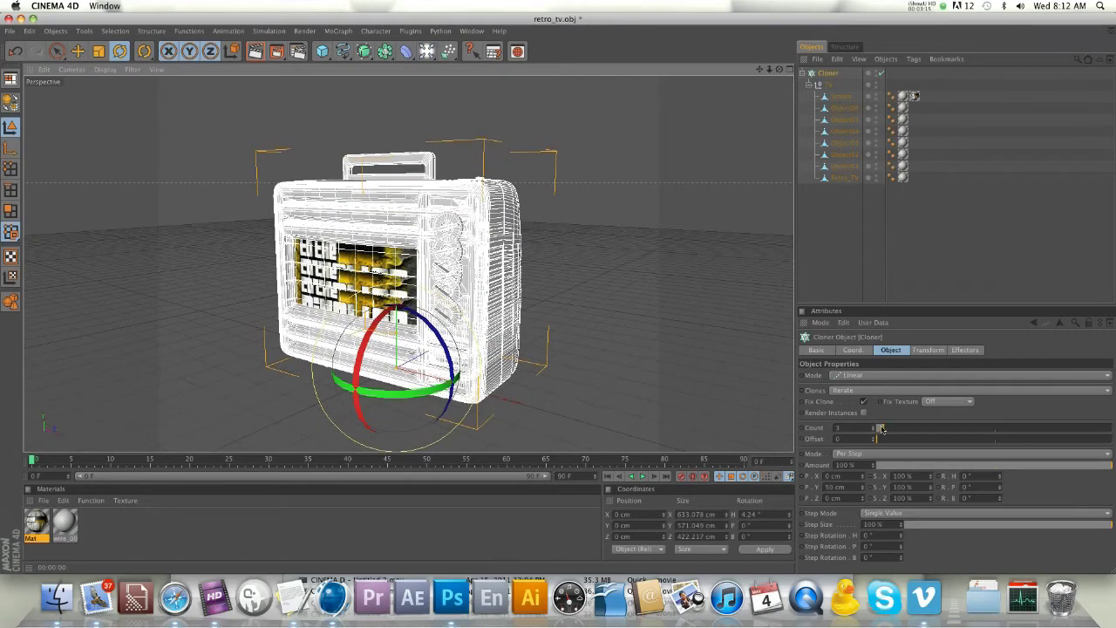
{"action": "key", "text": "Return"}
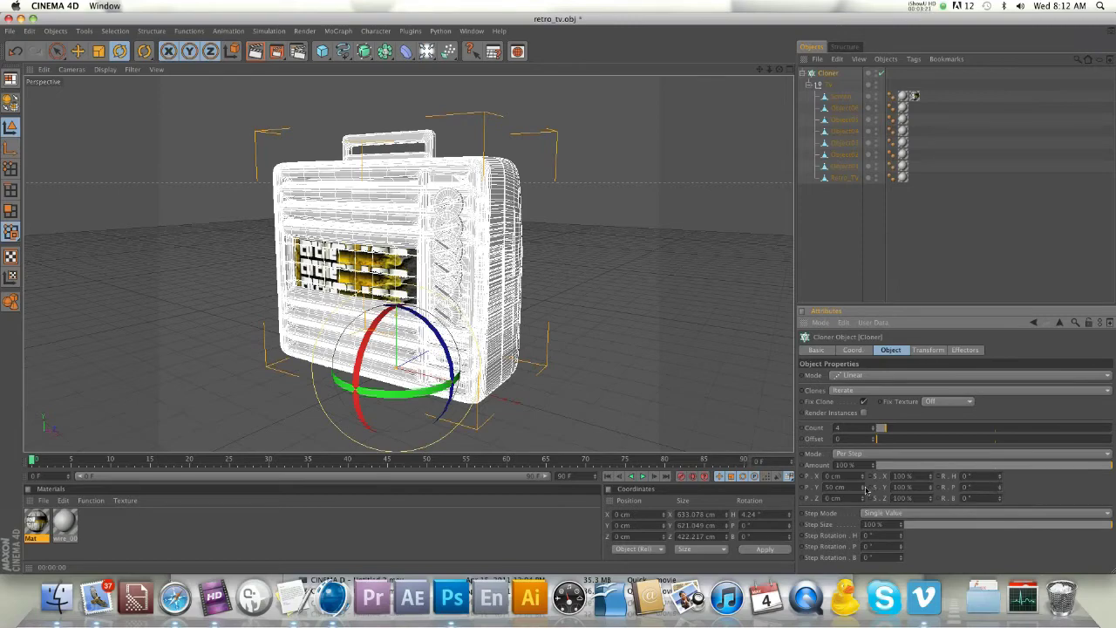
{"action": "left_click_drag", "start_coordinate": [865, 490], "coordinate": [864, 490]}
{"action": "left_click_drag", "start_coordinate": [770, 69], "coordinate": [734, 82]}
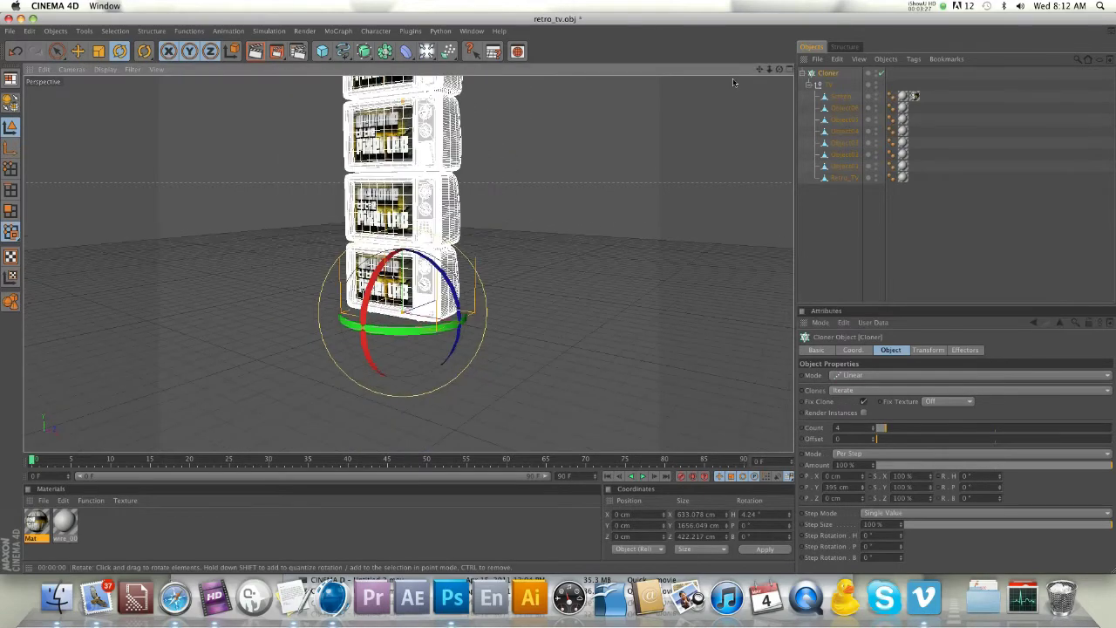
{"action": "left_click_drag", "start_coordinate": [575, 288], "coordinate": [554, 219], "text": "alt"}
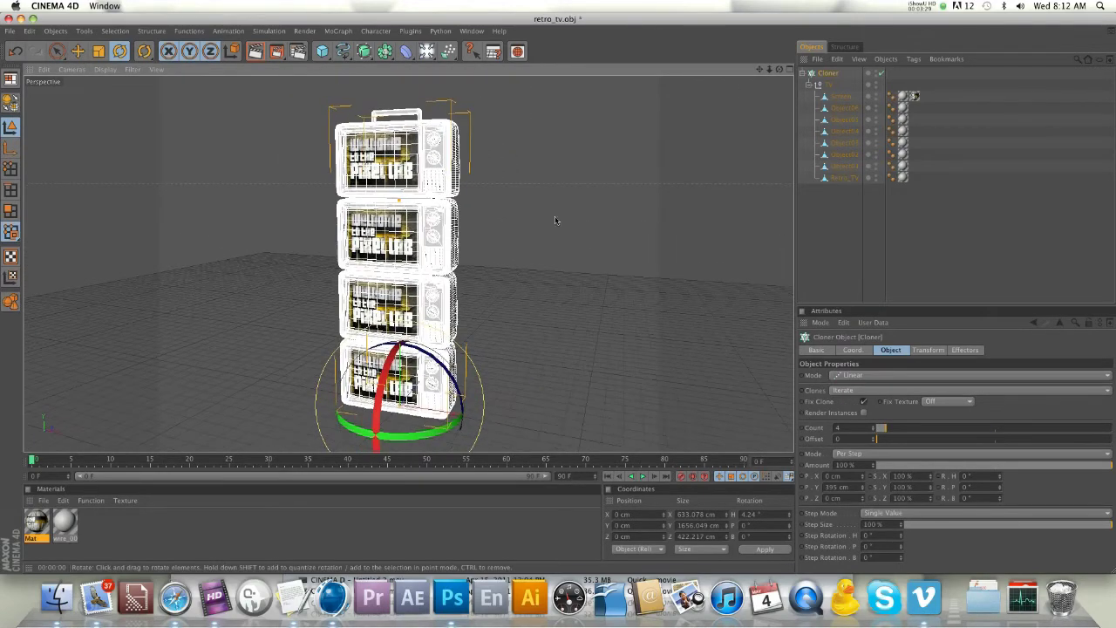
{"action": "left_click_drag", "start_coordinate": [1000, 491], "coordinate": [992, 475]}
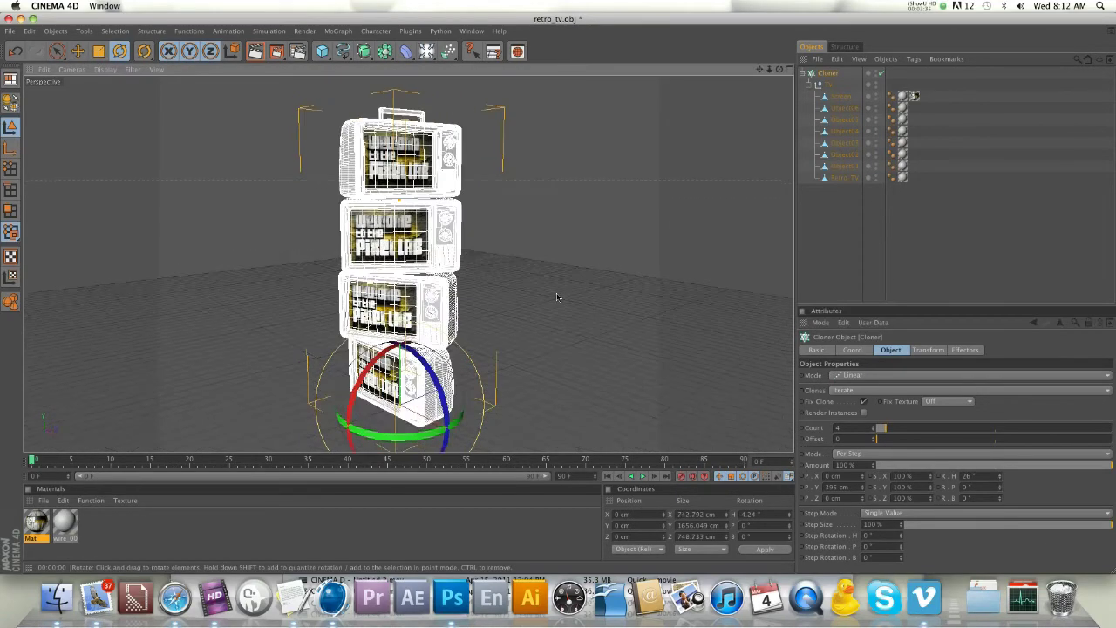
Step: Render the active view of the TV stack, then review the texture tag and Cloner
{"action": "left_click", "coordinate": [807, 185]}
{"action": "key", "text": "super+r"}
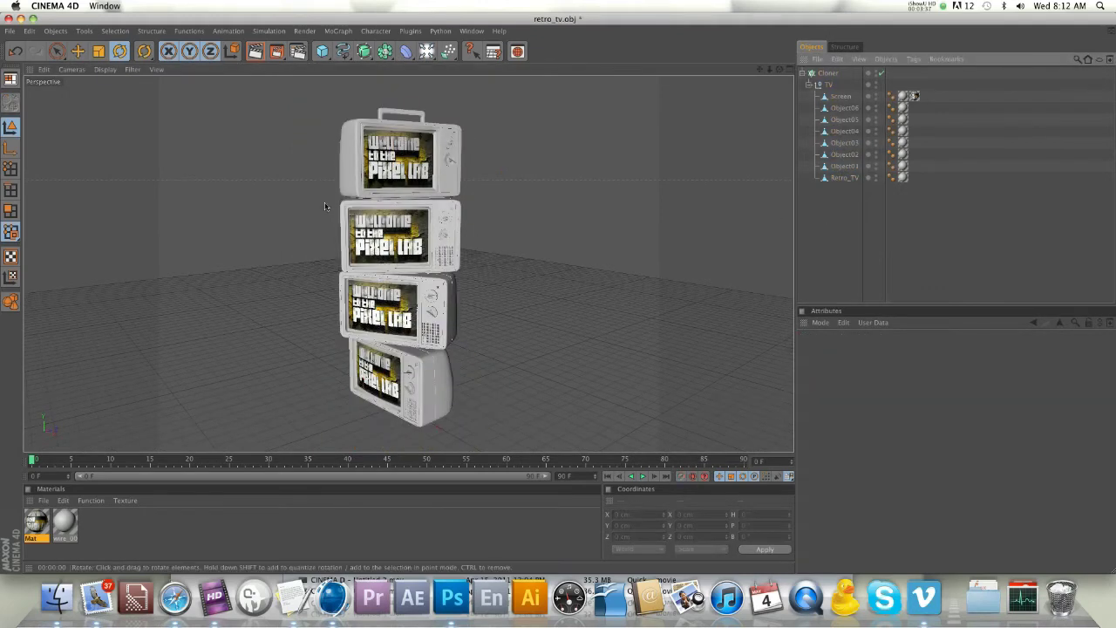
{"action": "left_click", "coordinate": [254, 51]}
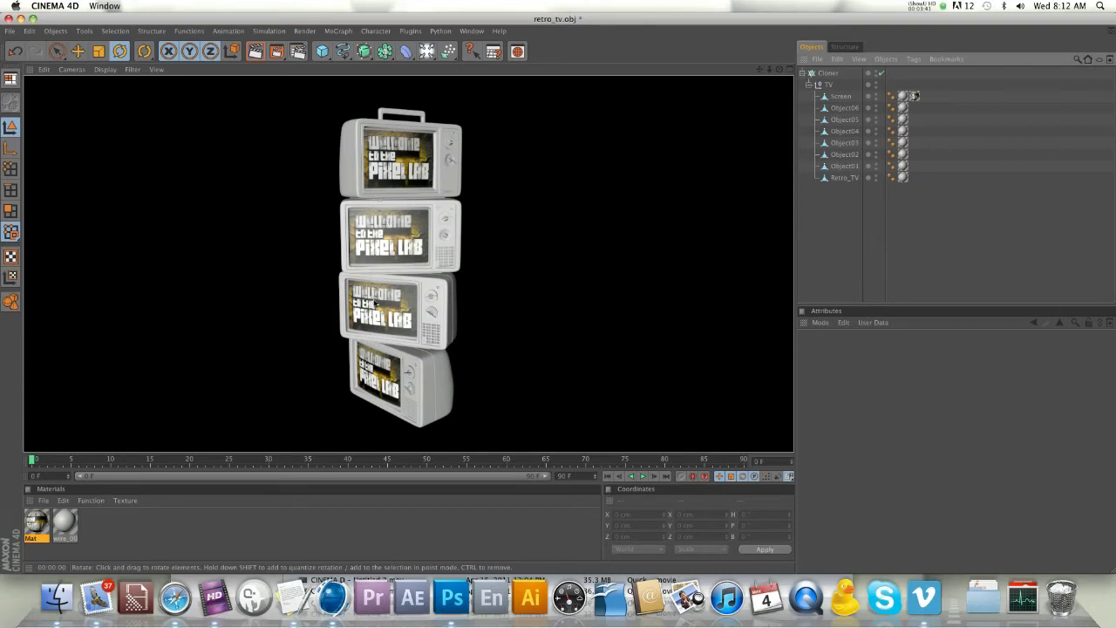
{"action": "left_click", "coordinate": [583, 316]}
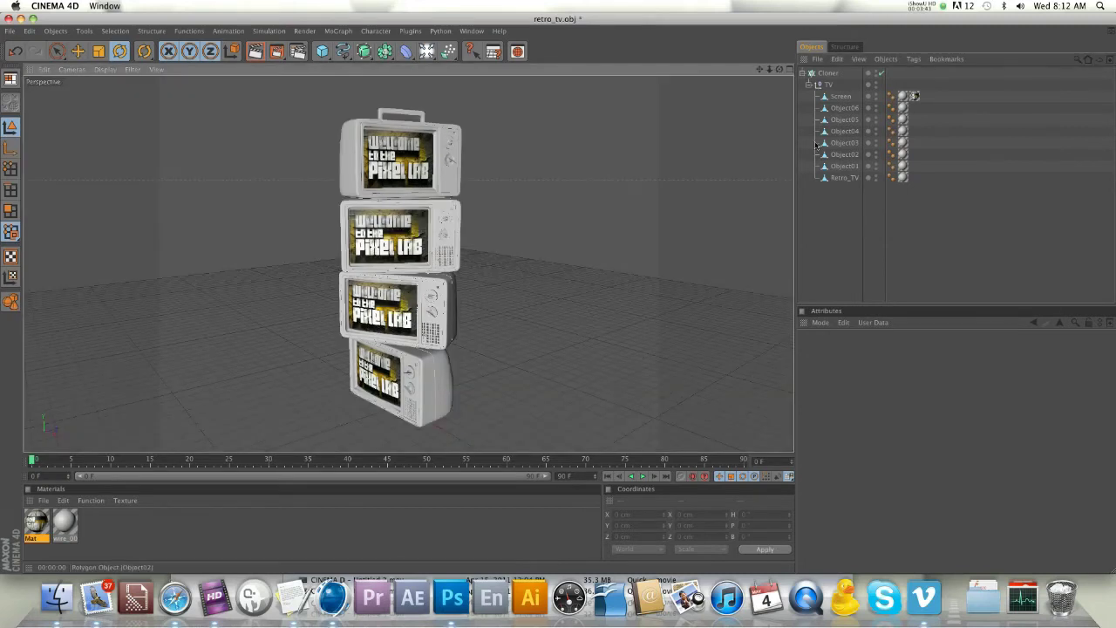
{"action": "left_click", "coordinate": [912, 97]}
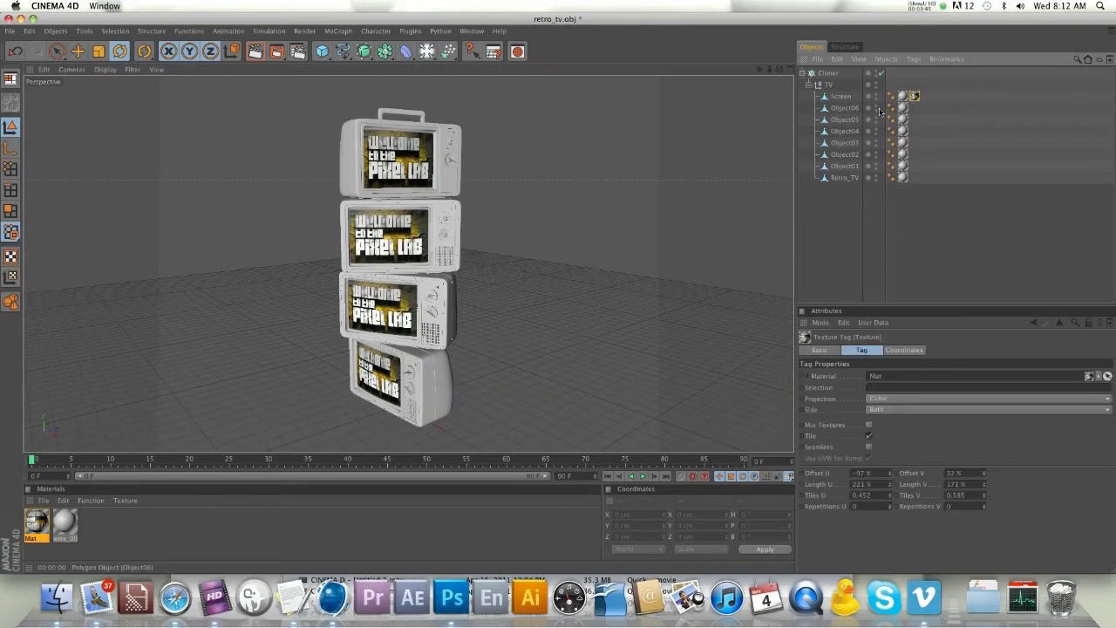
{"action": "left_click", "coordinate": [828, 73]}
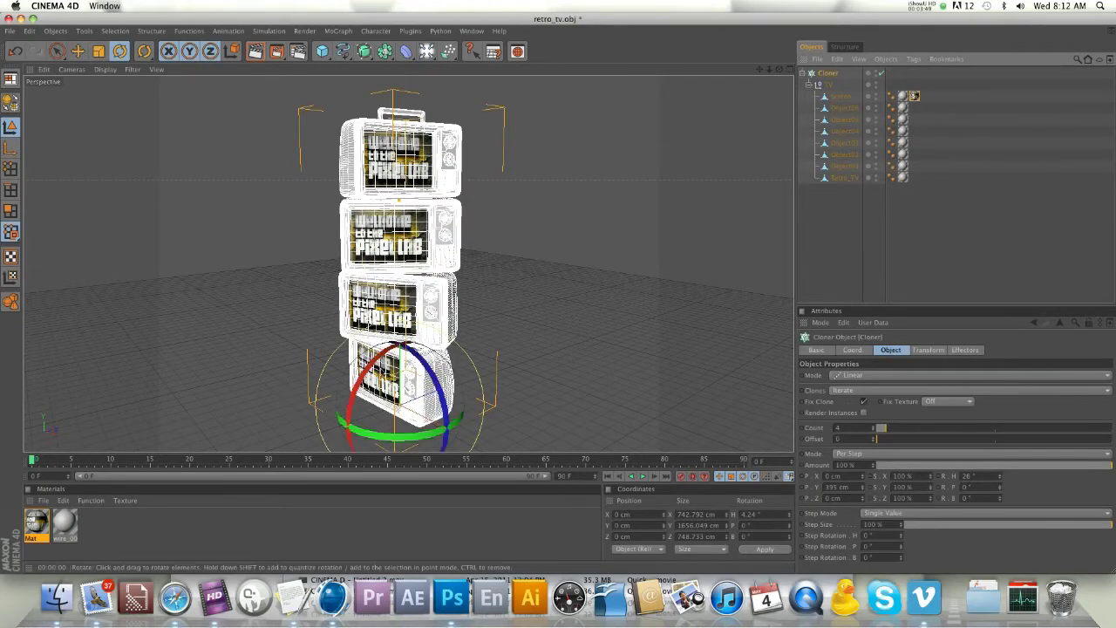
{"action": "left_click", "coordinate": [620, 316]}
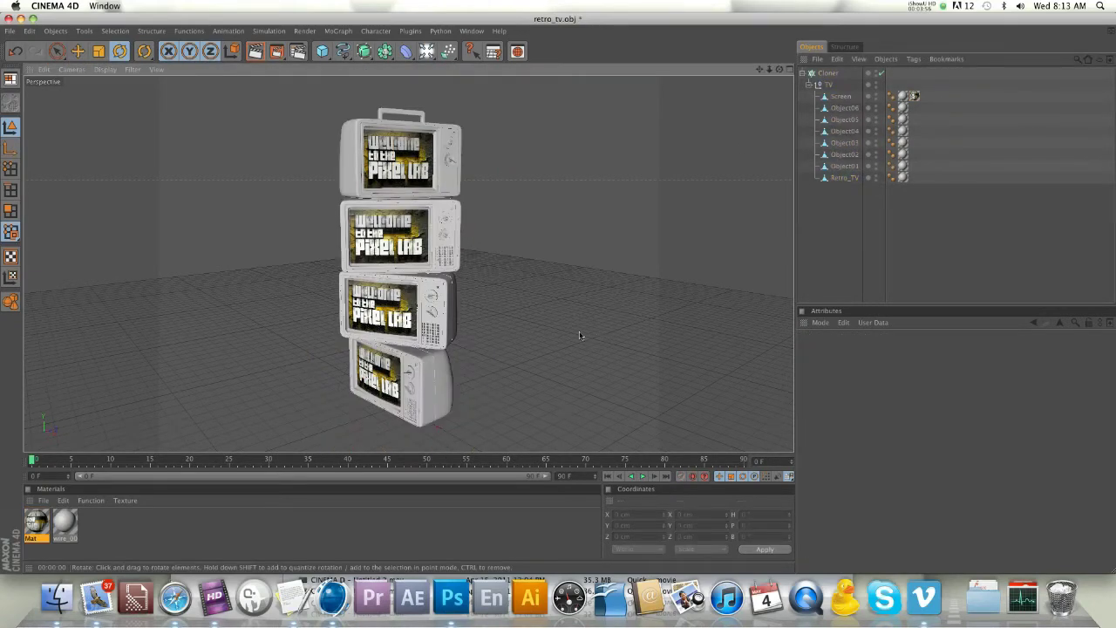
Step: Replace Mat's colour texture with a MoGraph Multi Shader and show the Multi Shader's properties
{"action": "double_click", "coordinate": [37, 521]}
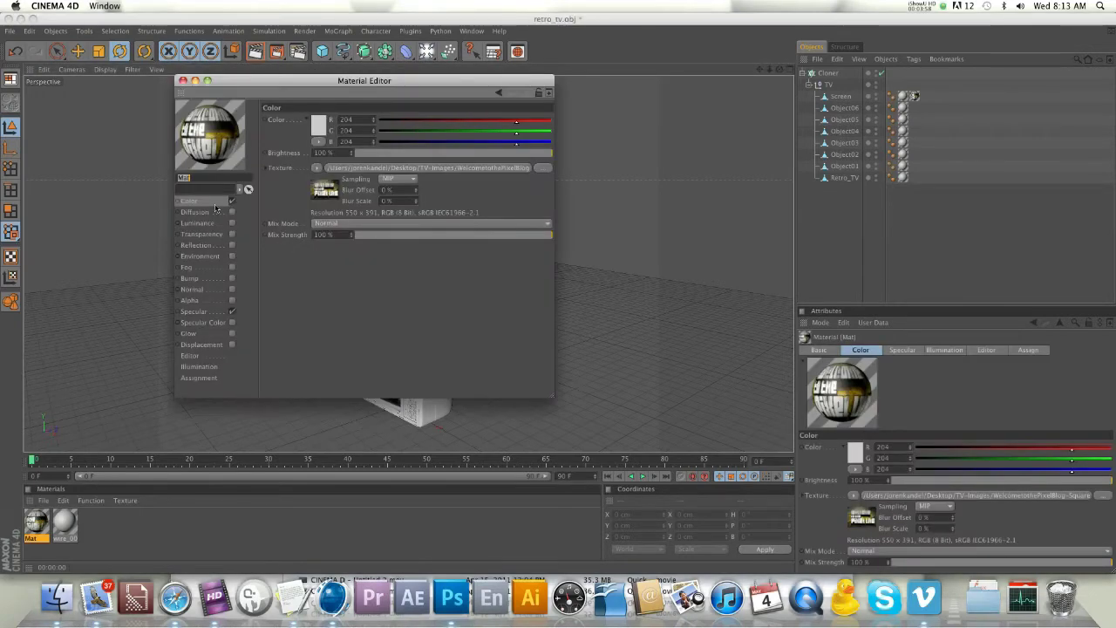
{"action": "left_click", "coordinate": [317, 169]}
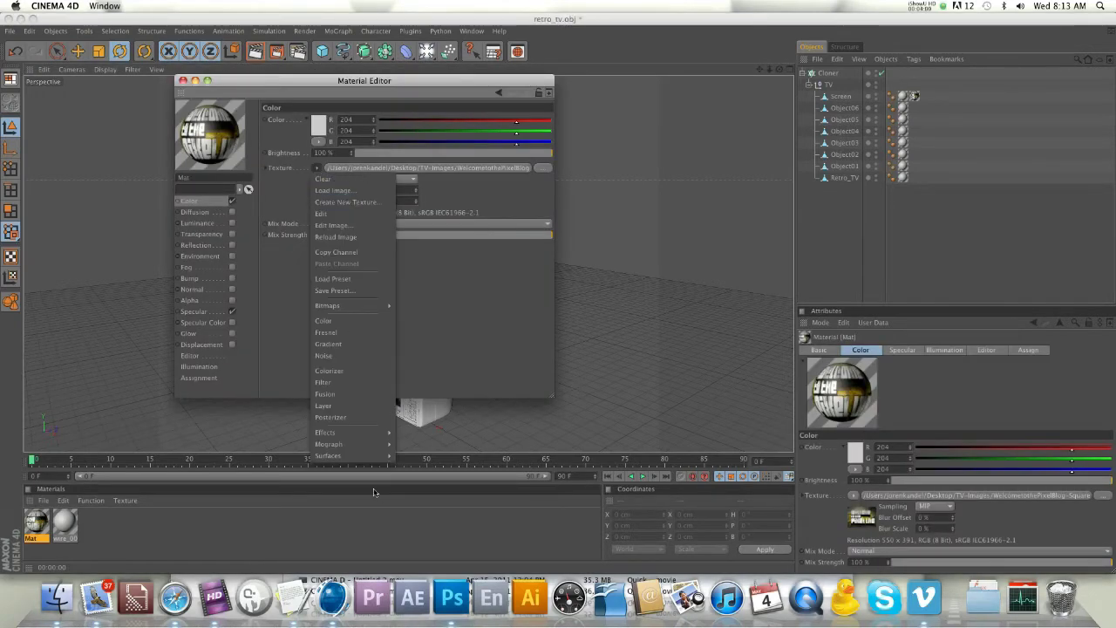
{"action": "mouse_move", "coordinate": [329, 444]}
{"action": "left_click", "coordinate": [427, 474]}
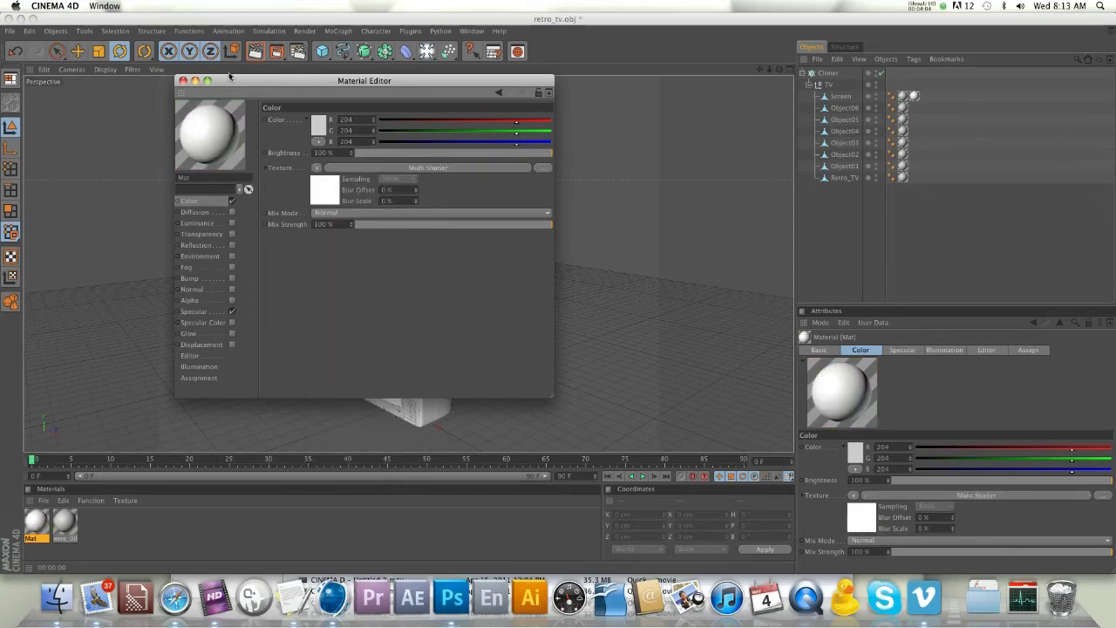
{"action": "left_click_drag", "start_coordinate": [262, 81], "coordinate": [539, 85]}
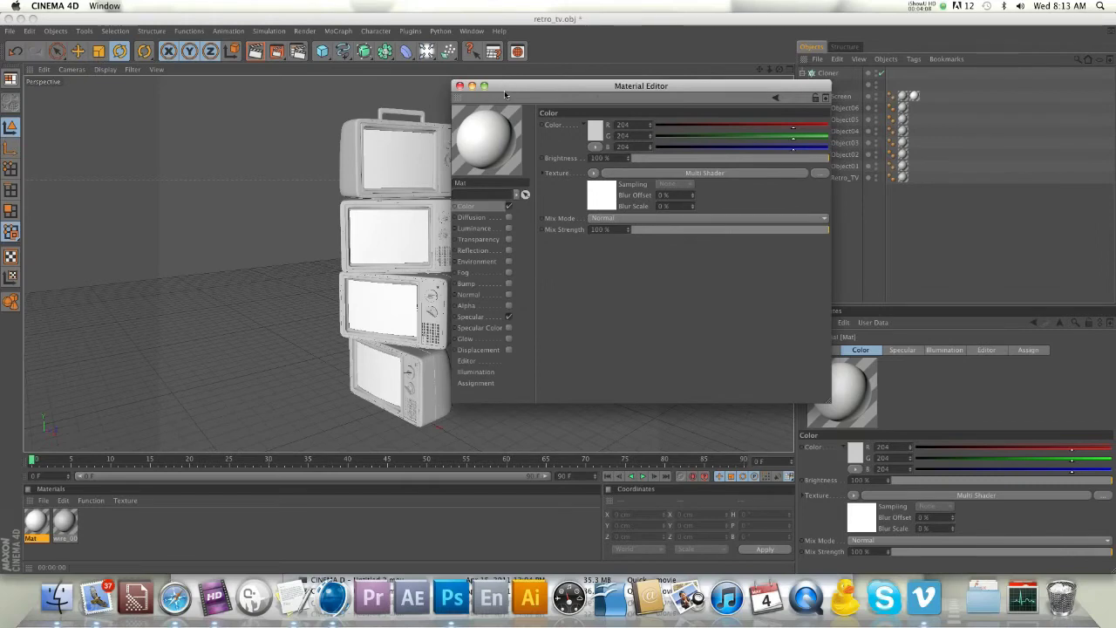
{"action": "left_click_drag", "start_coordinate": [505, 92], "coordinate": [336, 92]}
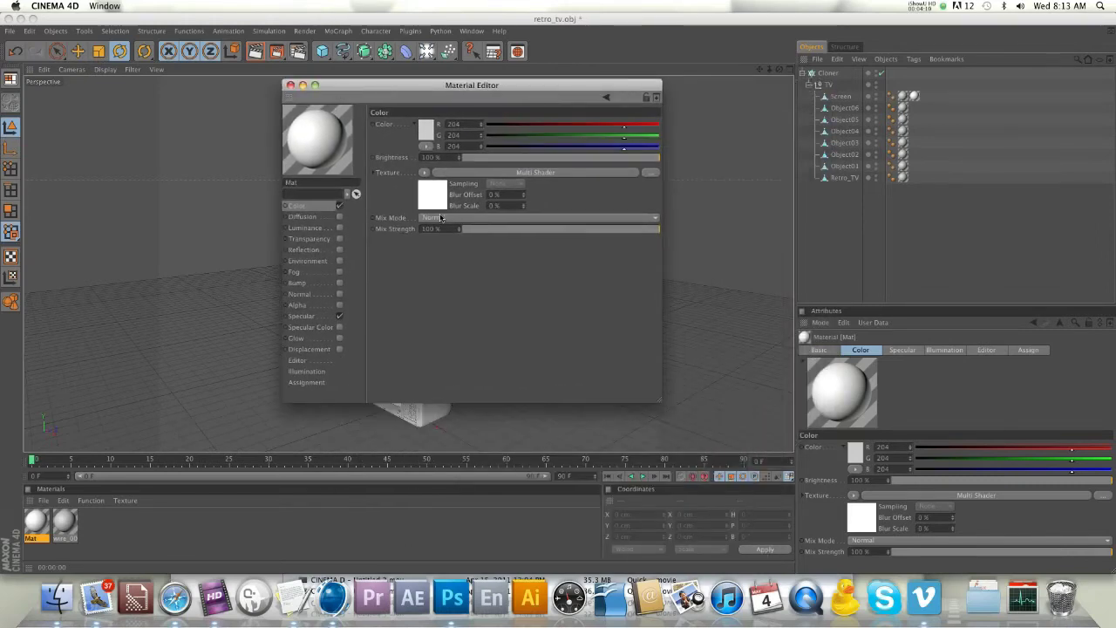
{"action": "left_click", "coordinate": [542, 173]}
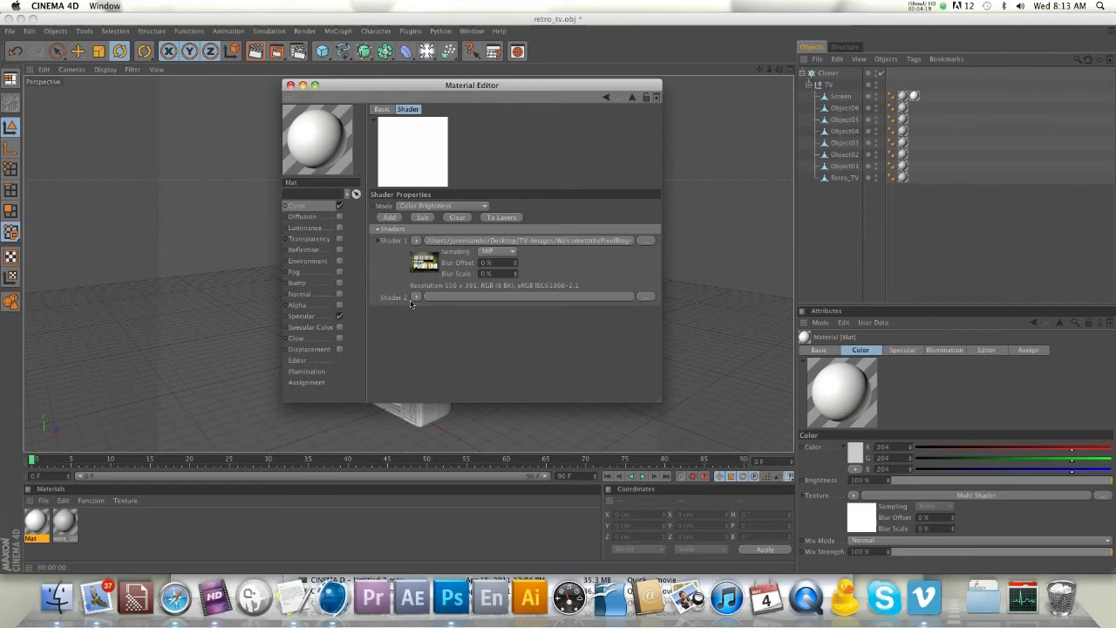
Step: Load C4D.jpg into the Multi Shader's Shader 2 slot without copying it
{"action": "left_click", "coordinate": [416, 297]}
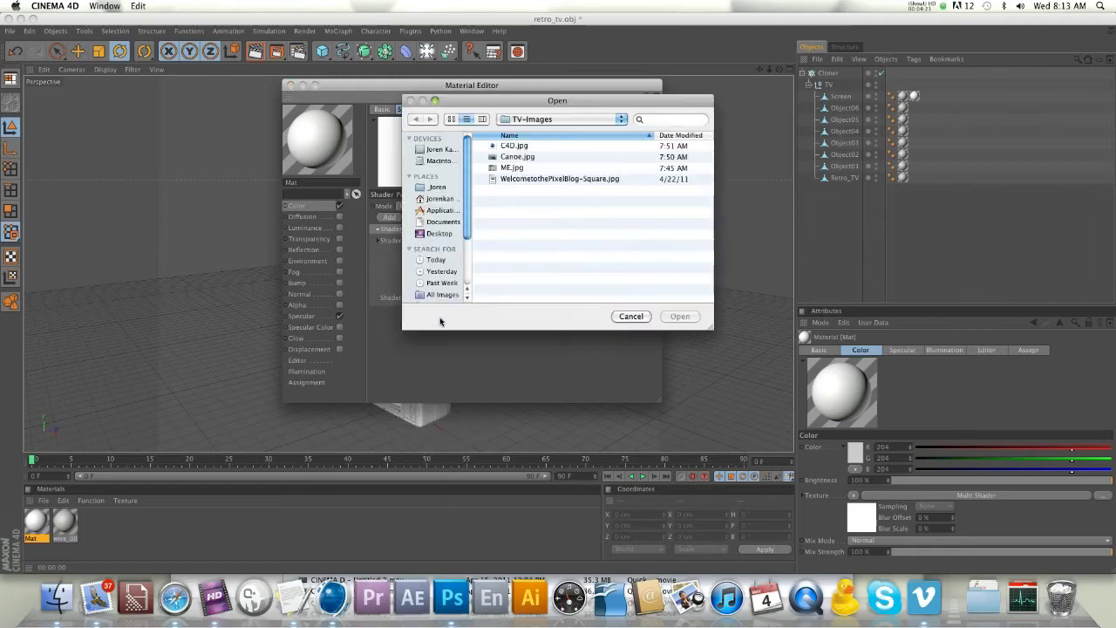
{"action": "left_click", "coordinate": [514, 149]}
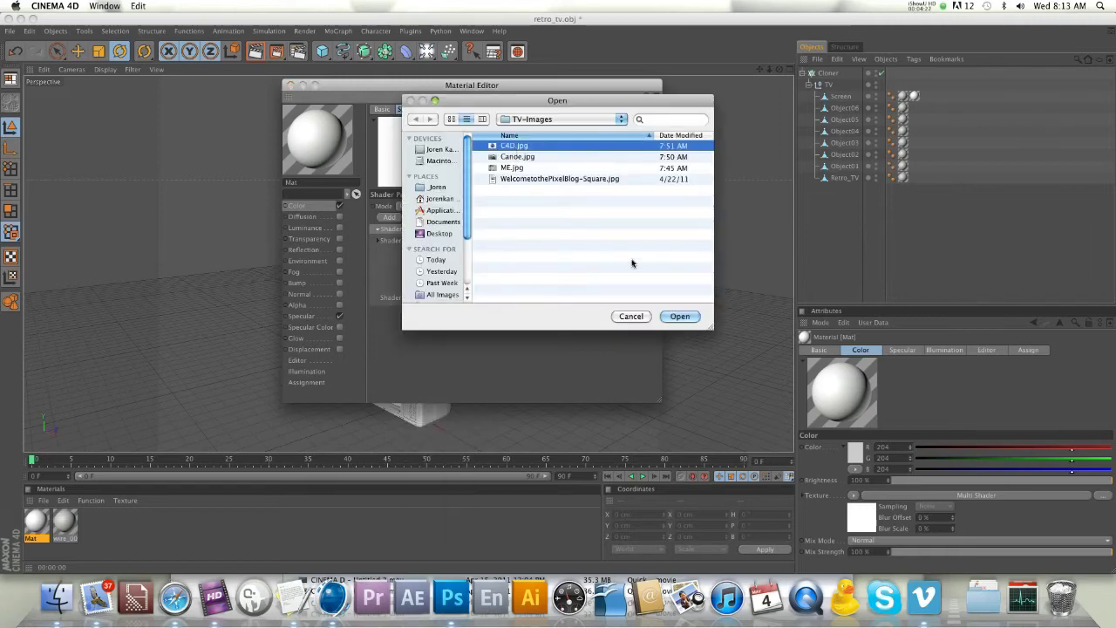
{"action": "left_click", "coordinate": [679, 317]}
{"action": "left_click", "coordinate": [590, 205]}
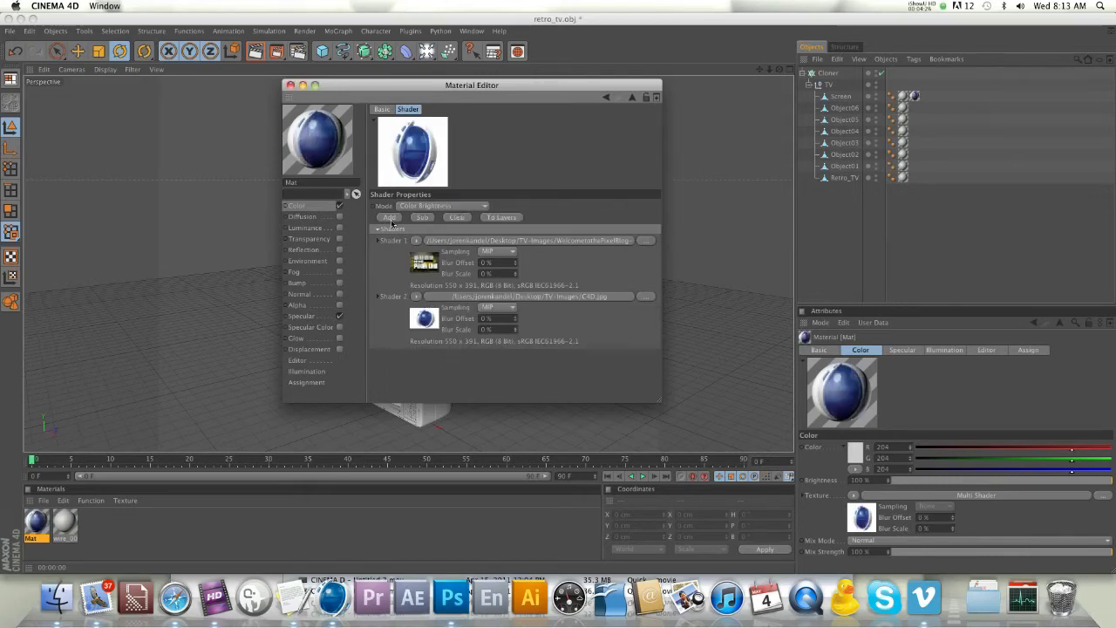
{"action": "left_click_drag", "start_coordinate": [469, 85], "coordinate": [501, 87]}
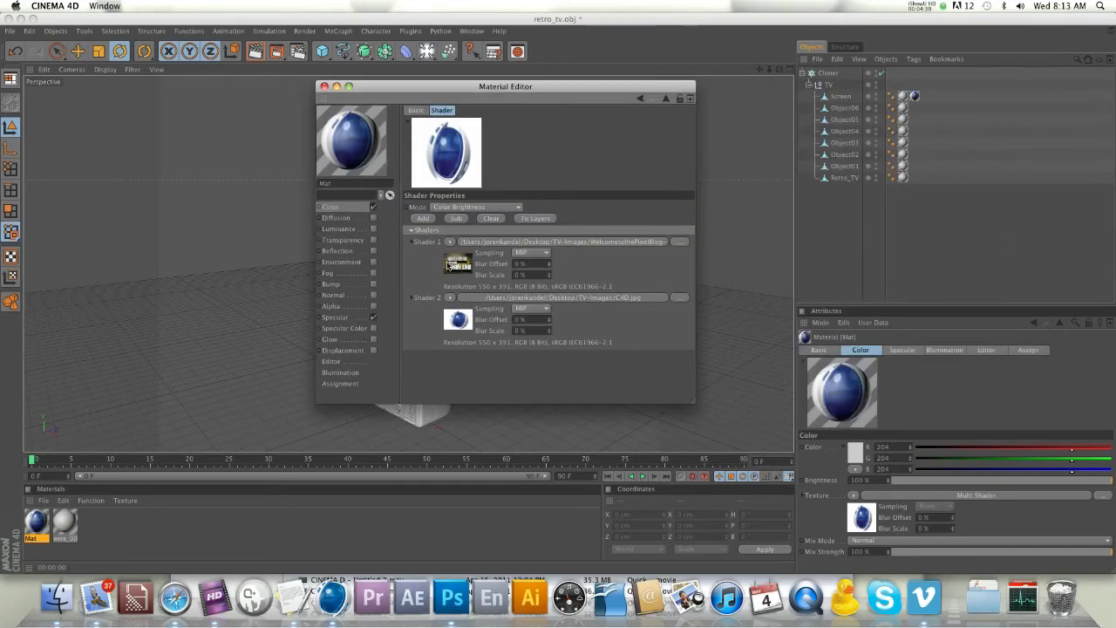
Step: Add a third slot and load ME.jpg into Shader 3 without copying it
{"action": "left_click", "coordinate": [422, 219]}
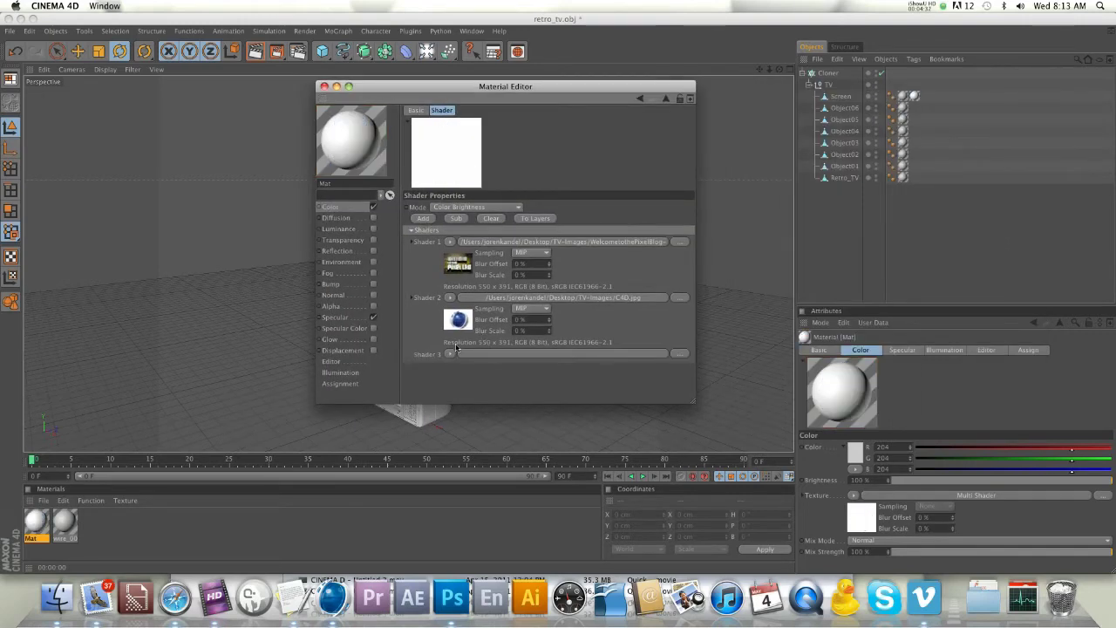
{"action": "left_click", "coordinate": [450, 355]}
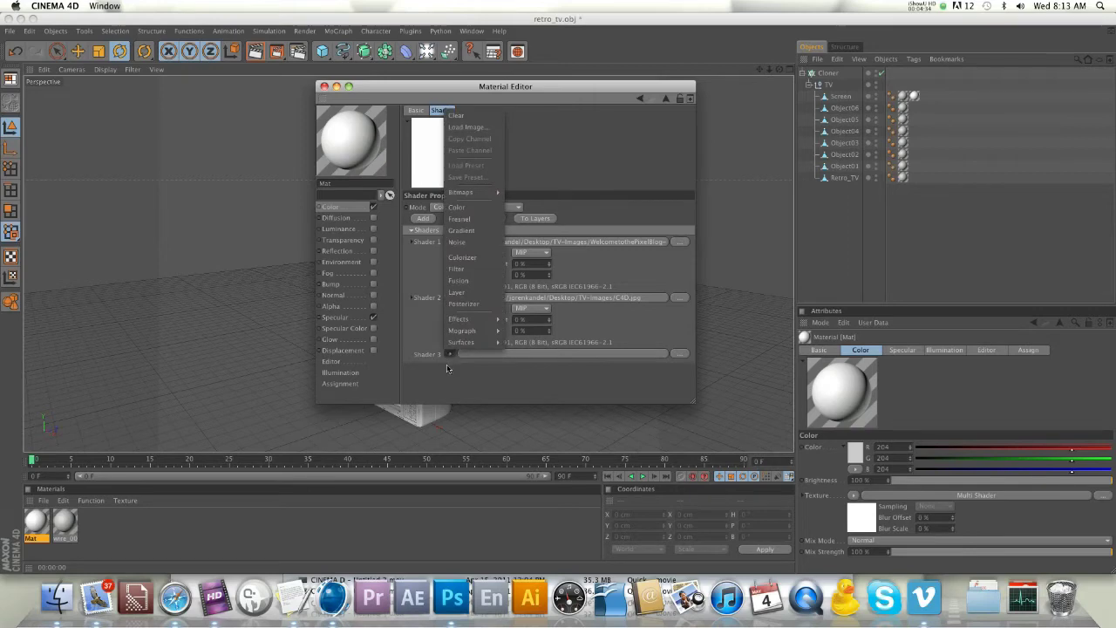
{"action": "left_click", "coordinate": [450, 356]}
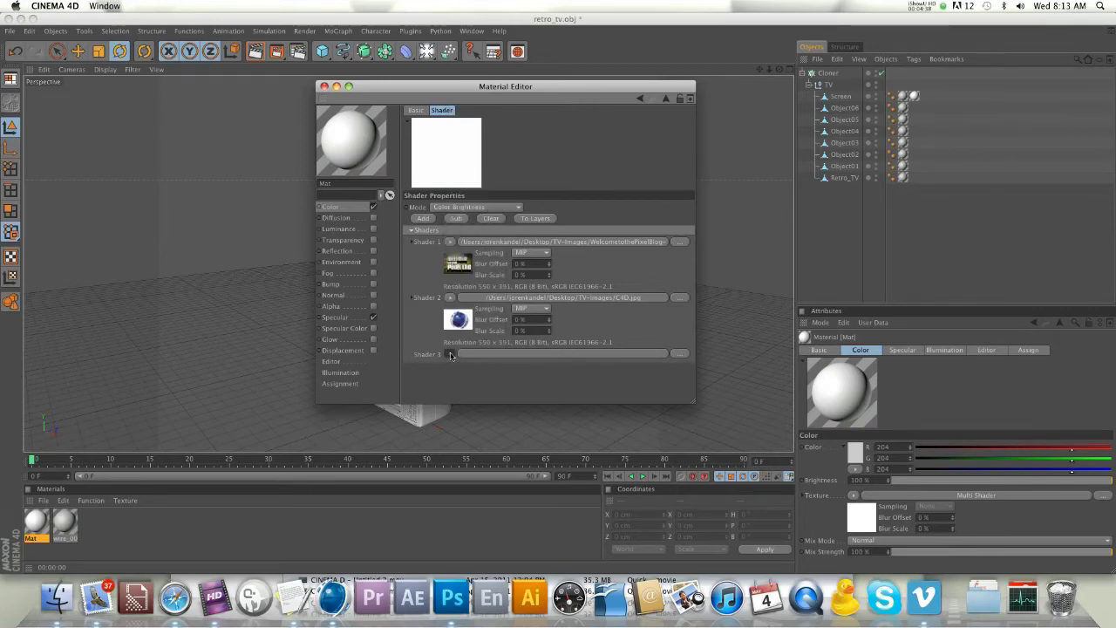
{"action": "left_click", "coordinate": [450, 356]}
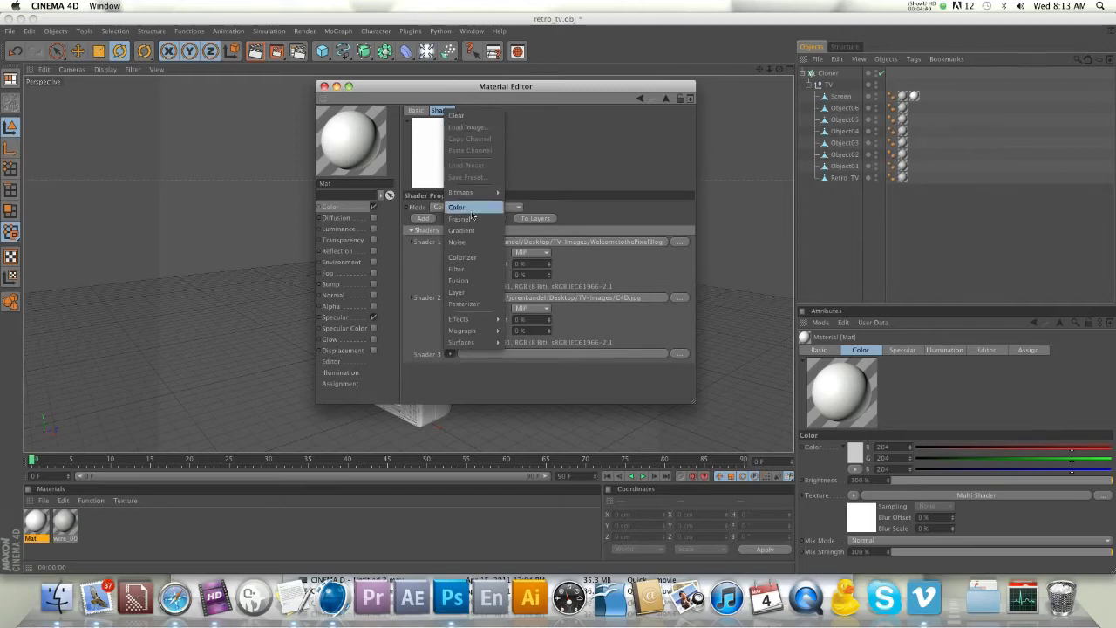
{"action": "left_click", "coordinate": [461, 207]}
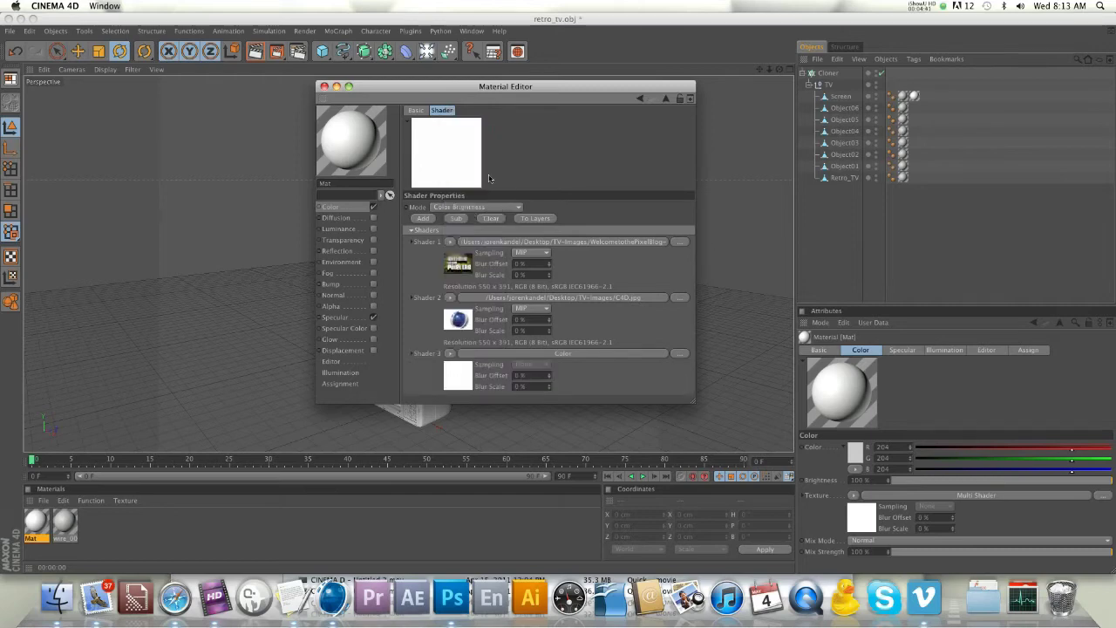
{"action": "left_click", "coordinate": [450, 355]}
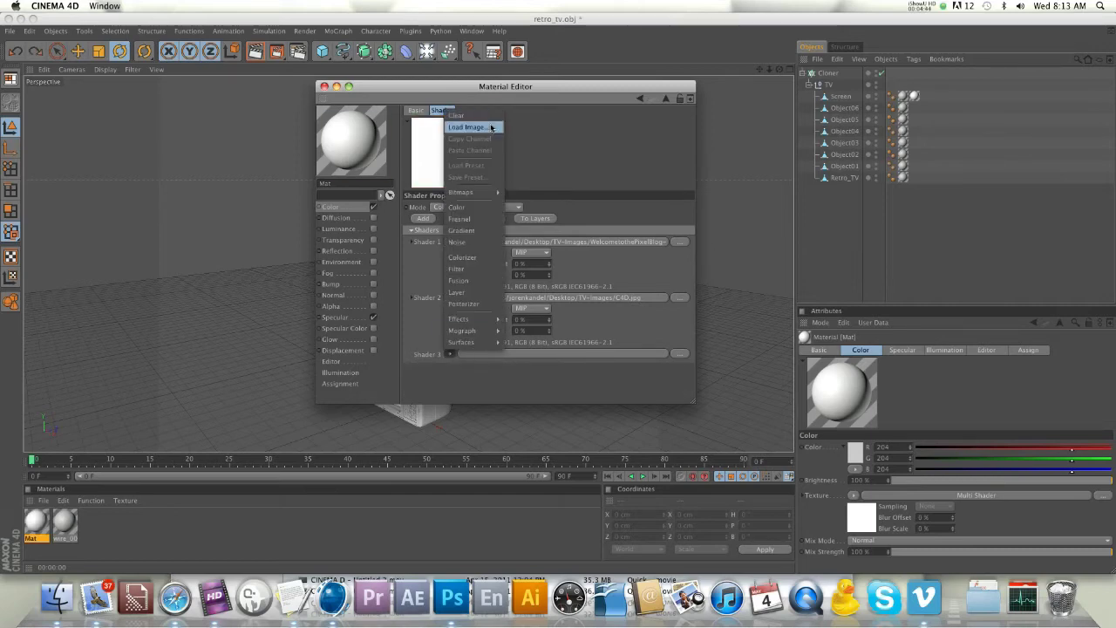
{"action": "left_click", "coordinate": [490, 128]}
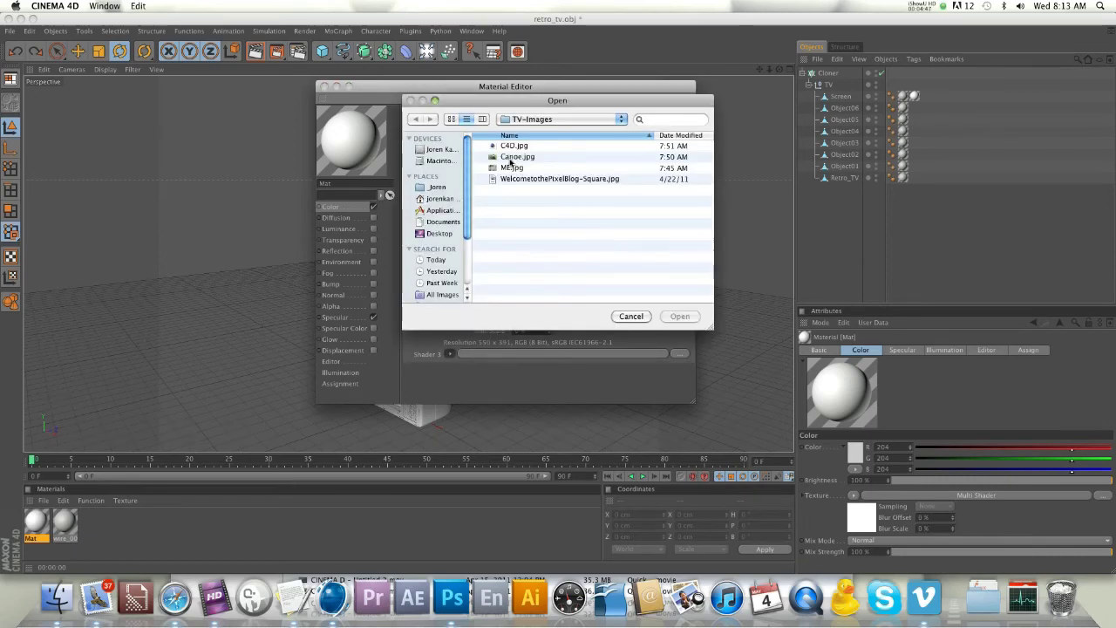
{"action": "left_click", "coordinate": [512, 169]}
{"action": "key", "text": "space"}
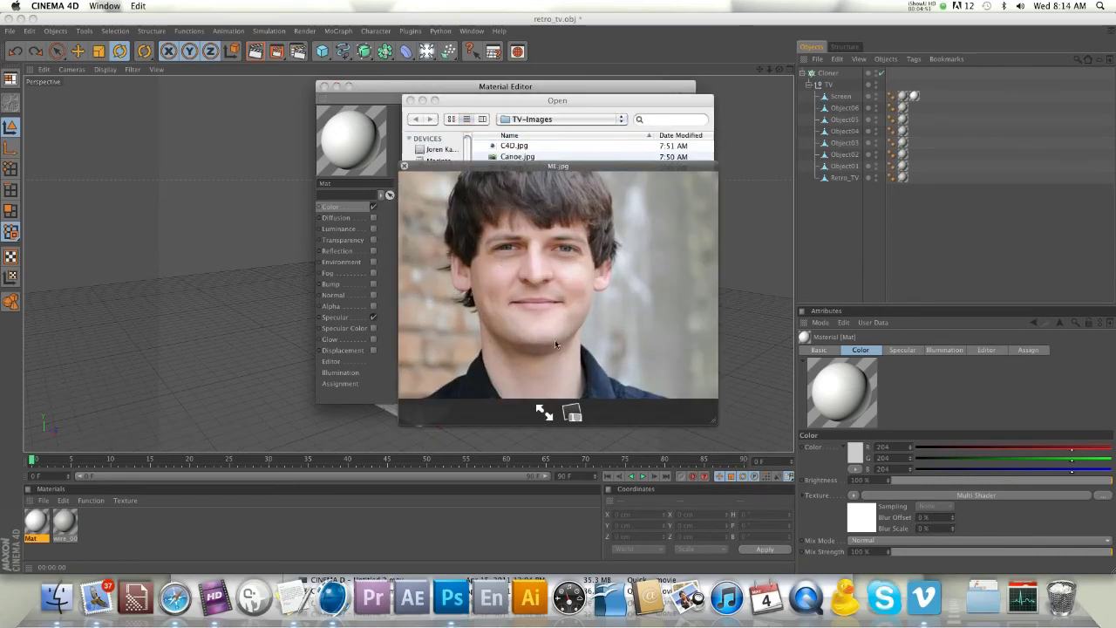
{"action": "left_click", "coordinate": [599, 347]}
{"action": "left_click", "coordinate": [680, 316]}
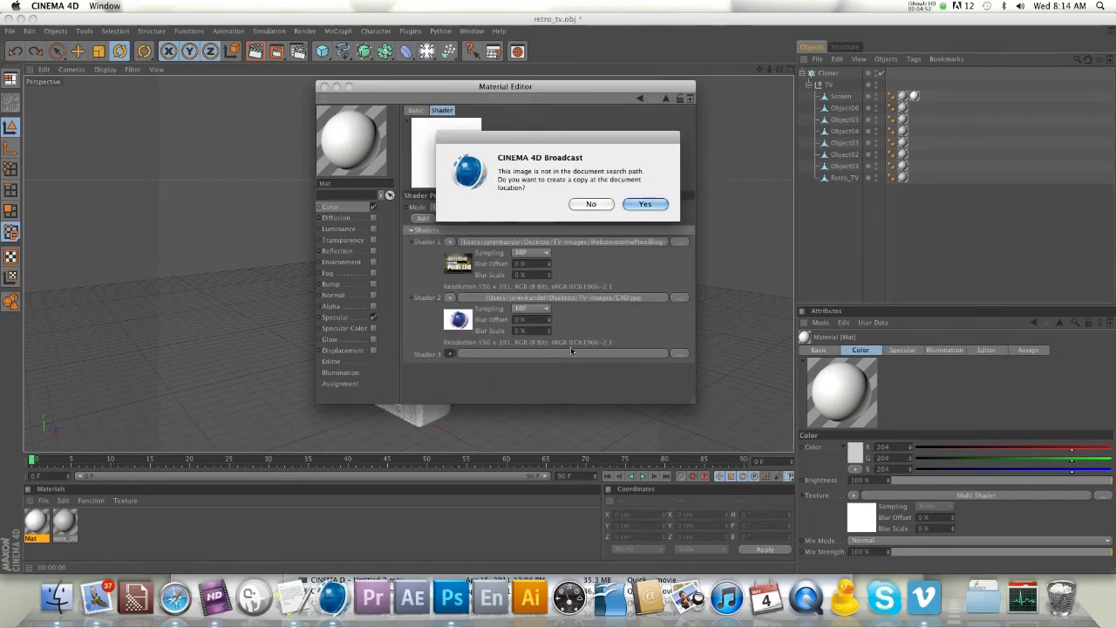
{"action": "left_click", "coordinate": [591, 204]}
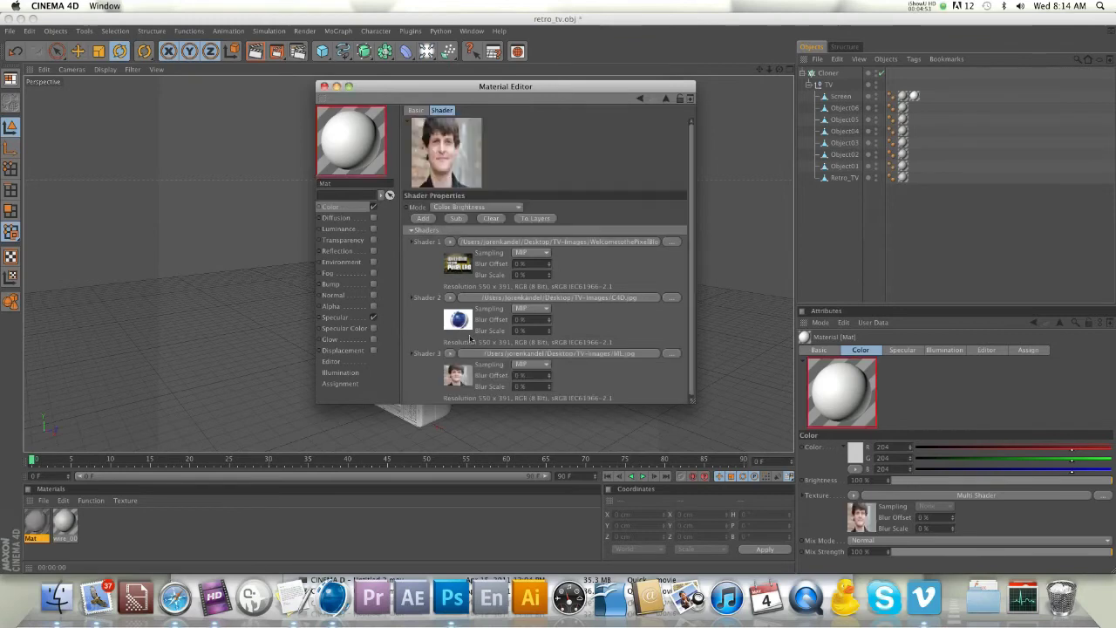
Step: Add a fourth slot and load Canoe.jpg into Shader 4 without copying it
{"action": "left_click", "coordinate": [423, 217]}
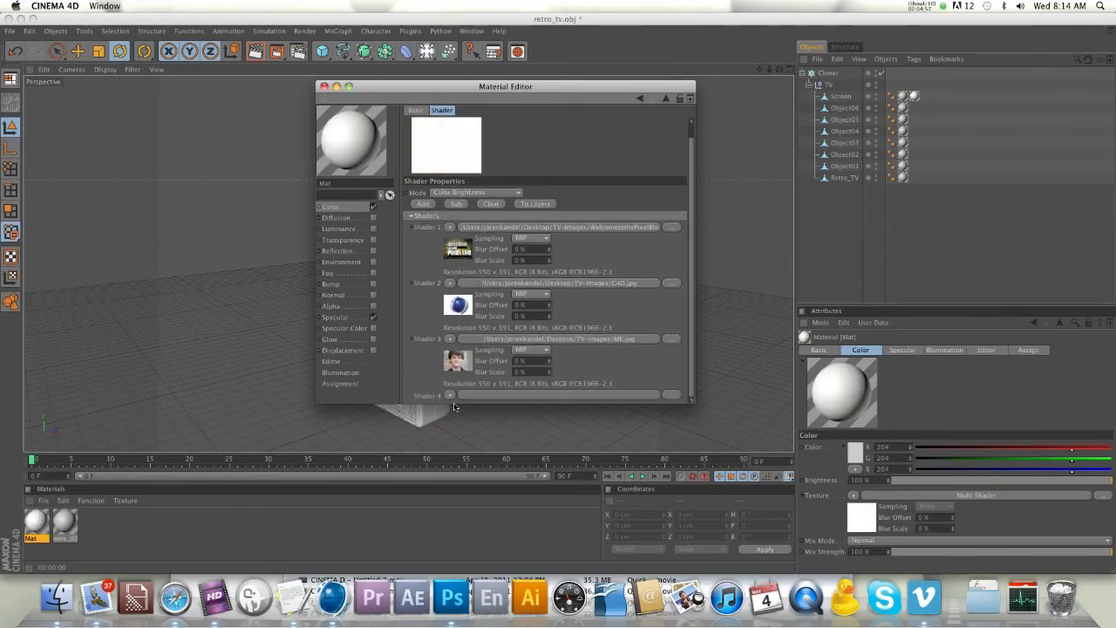
{"action": "left_click", "coordinate": [450, 395]}
{"action": "left_click", "coordinate": [476, 170]}
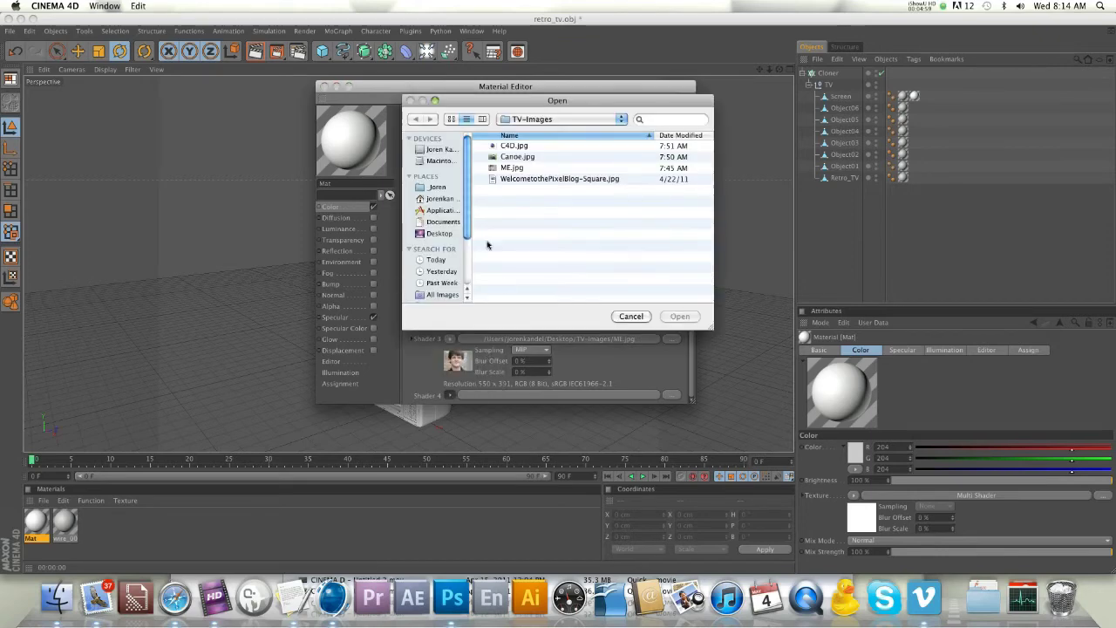
{"action": "left_click", "coordinate": [506, 158]}
{"action": "key", "text": "space"}
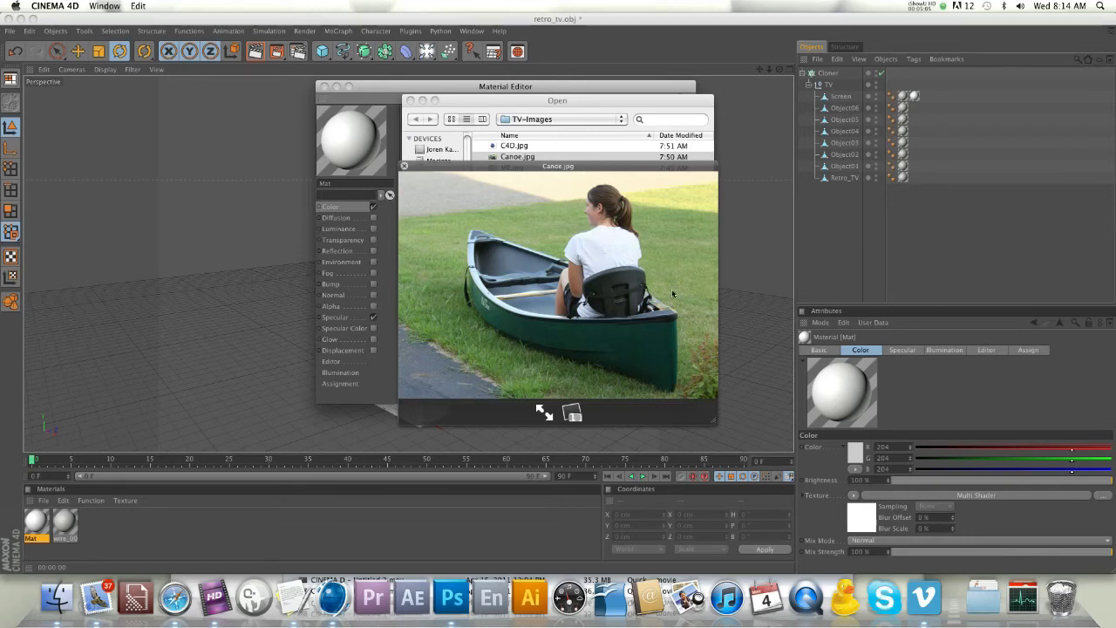
{"action": "key", "text": "space"}
{"action": "left_click", "coordinate": [679, 318]}
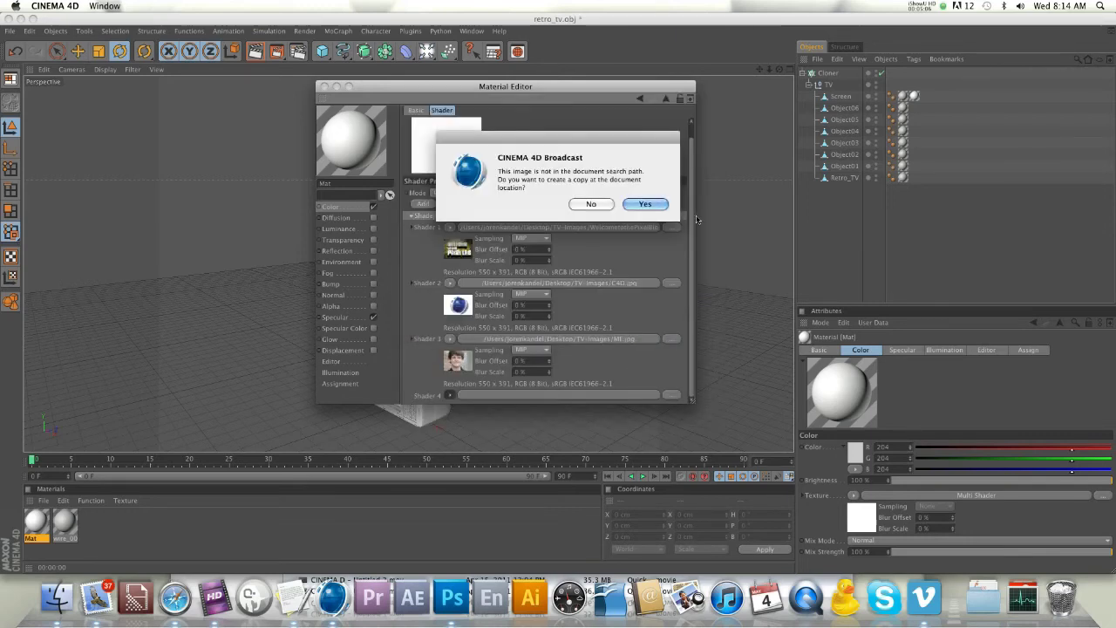
{"action": "left_click", "coordinate": [593, 204]}
Step: Move the material editor aside and render the view of the stacked TVs
{"action": "scroll", "coordinate": [694, 350], "scroll_direction": "down", "scroll_amount": 1}
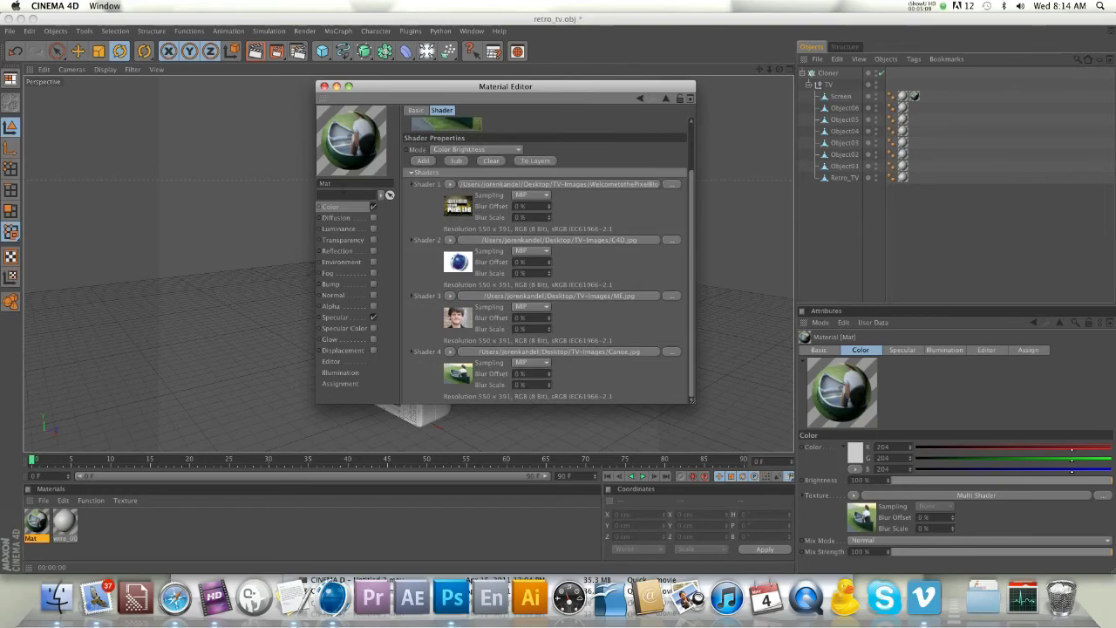
{"action": "left_click_drag", "start_coordinate": [396, 86], "coordinate": [599, 120]}
{"action": "left_click", "coordinate": [256, 51]}
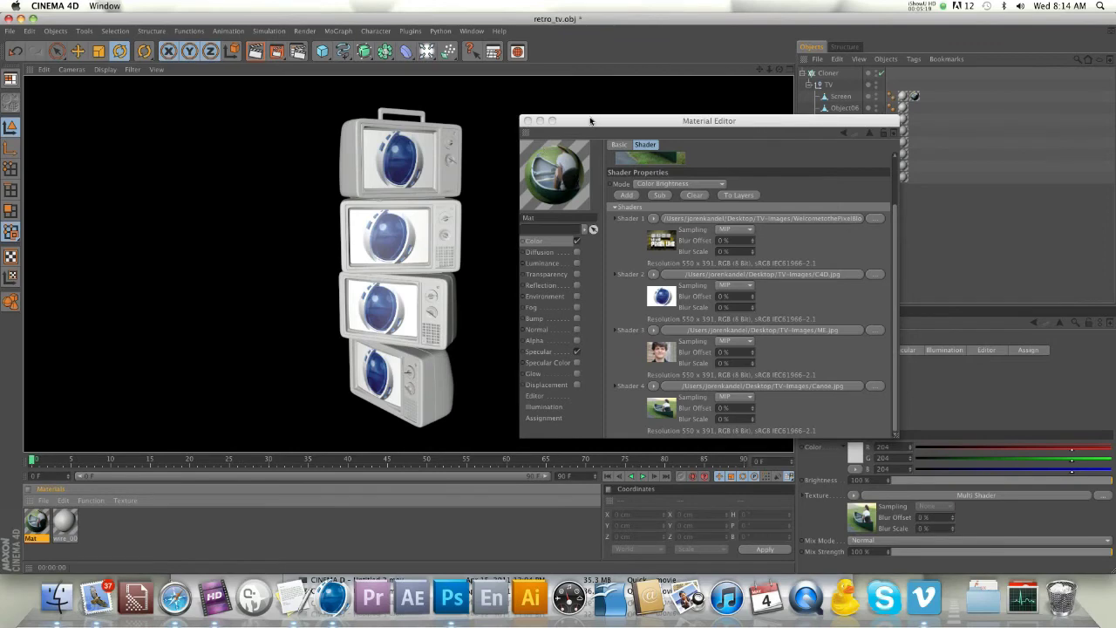
Step: Set the Multi Shader mode to Index Ratio and render to check each TV's image
{"action": "left_click_drag", "start_coordinate": [689, 120], "coordinate": [648, 81]}
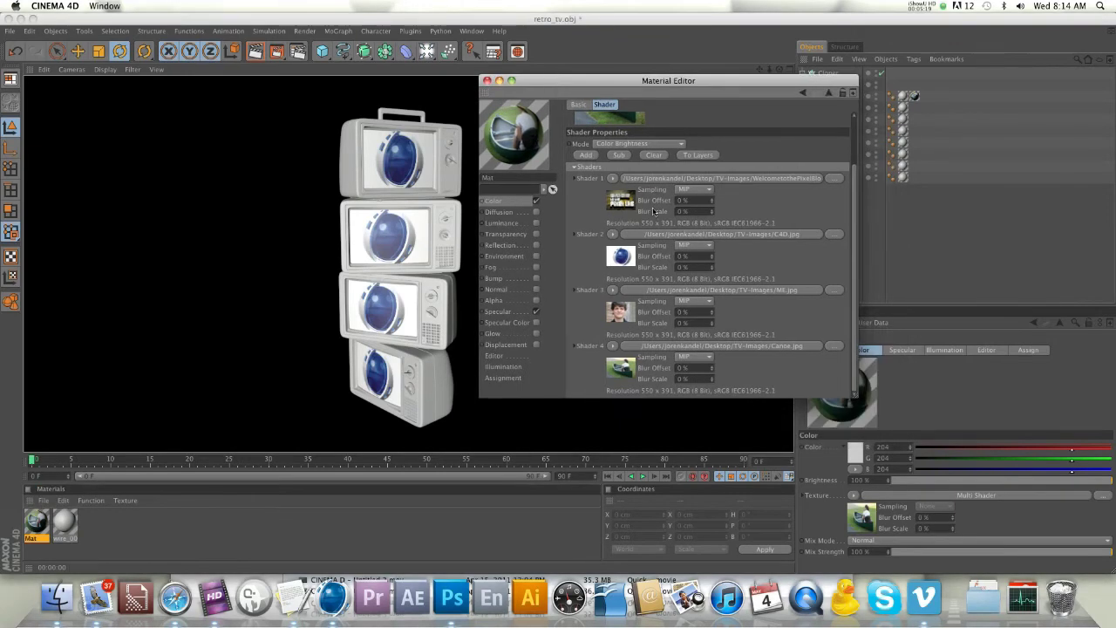
{"action": "left_click", "coordinate": [617, 143]}
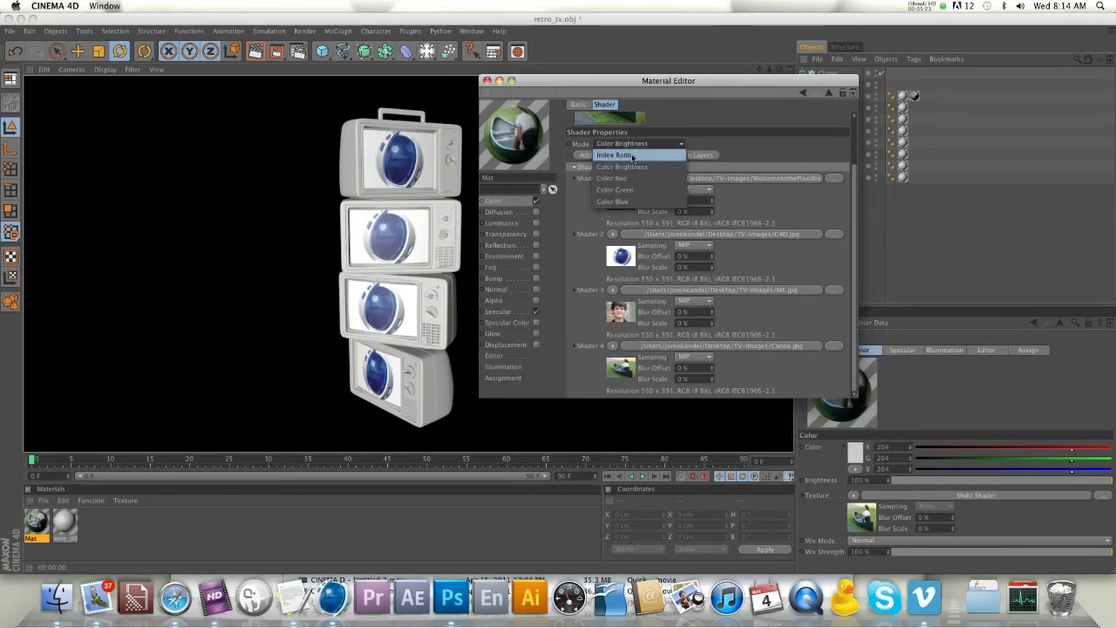
{"action": "left_click", "coordinate": [645, 154]}
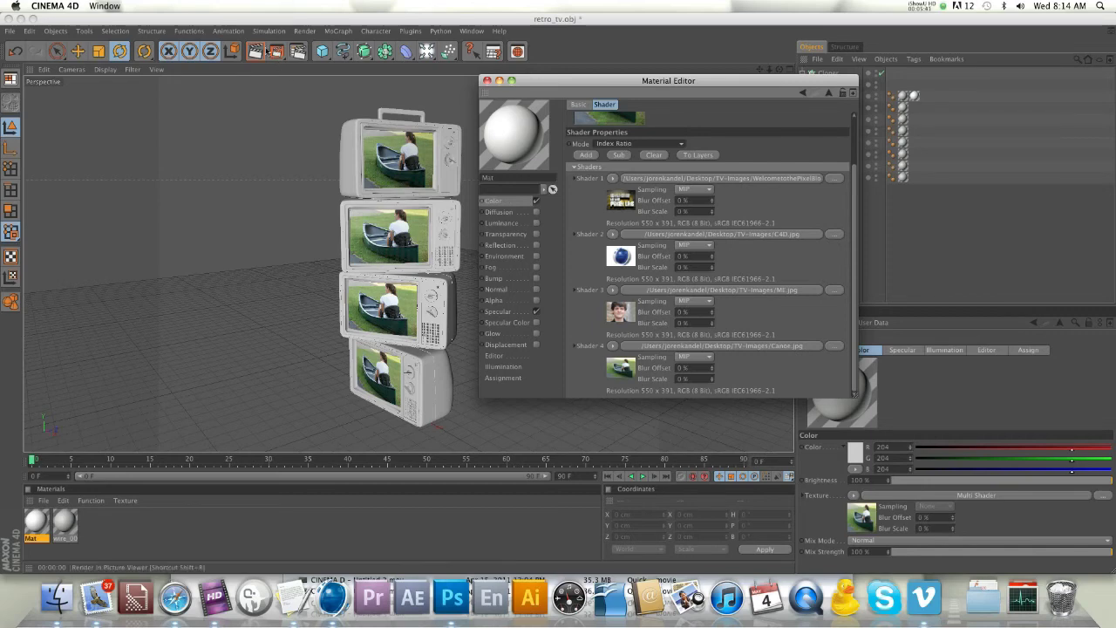
{"action": "left_click", "coordinate": [256, 51]}
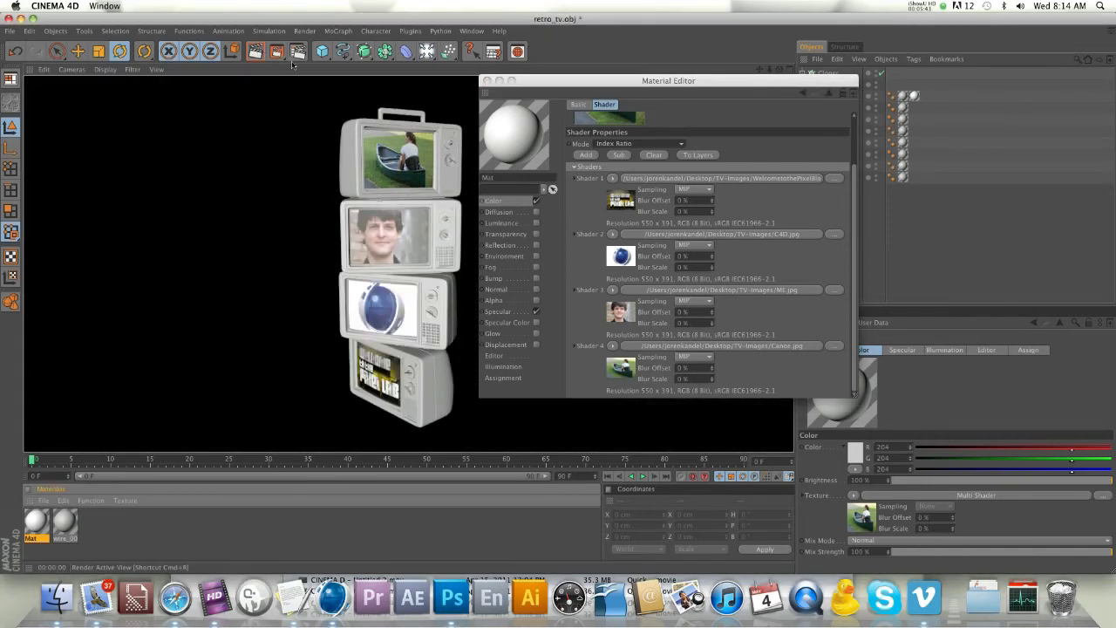
Step: Close the Material Editor, leaving the rendered four-TV stack with a different image on each screen
{"action": "left_click", "coordinate": [487, 80]}
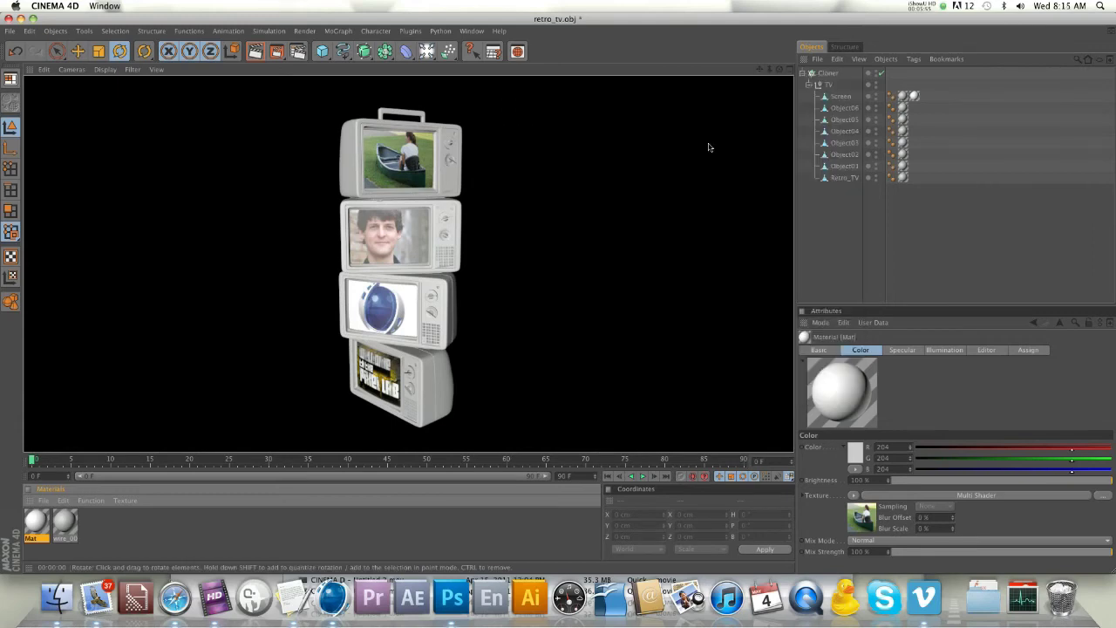